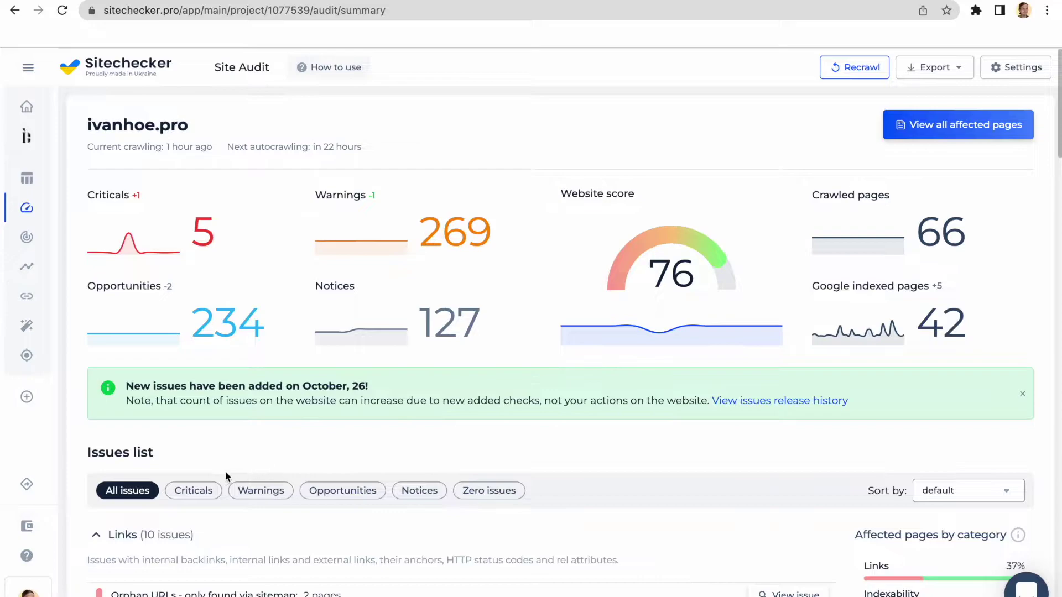
# Browse the issues list filtered to Criticals, then to Warnings.
pyautogui.click(193, 491)
pyautogui.scroll(-10, 218, 507)
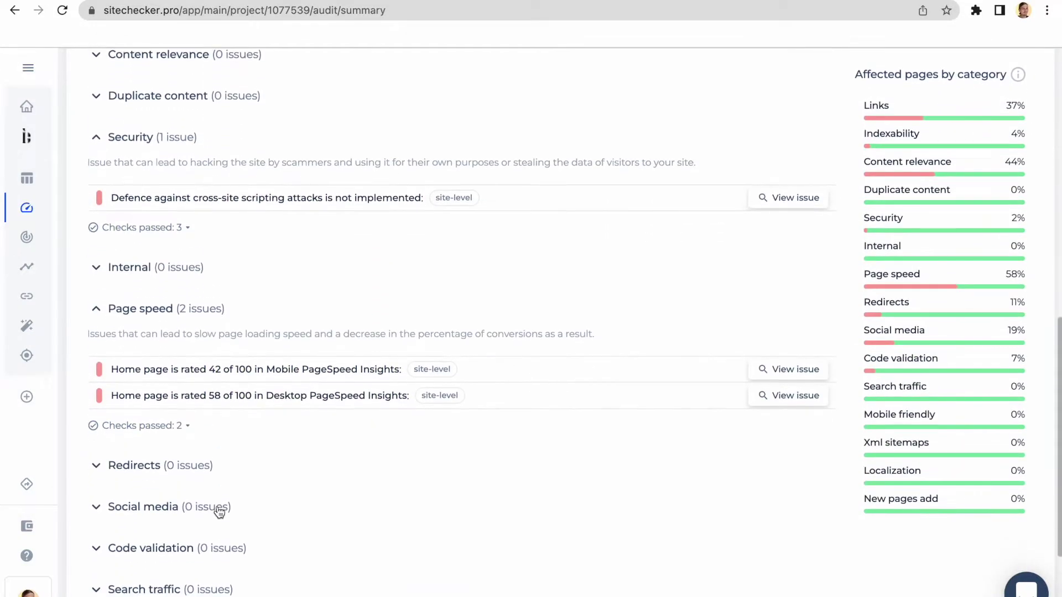
pyautogui.scroll(10, 218, 509)
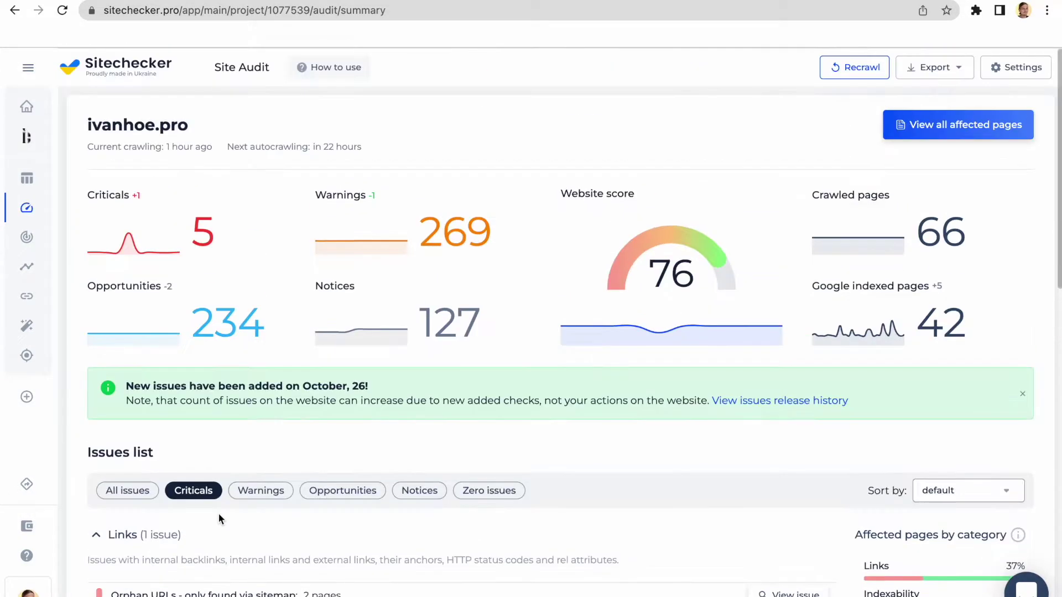
pyautogui.click(255, 492)
pyautogui.scroll(-5, 254, 498)
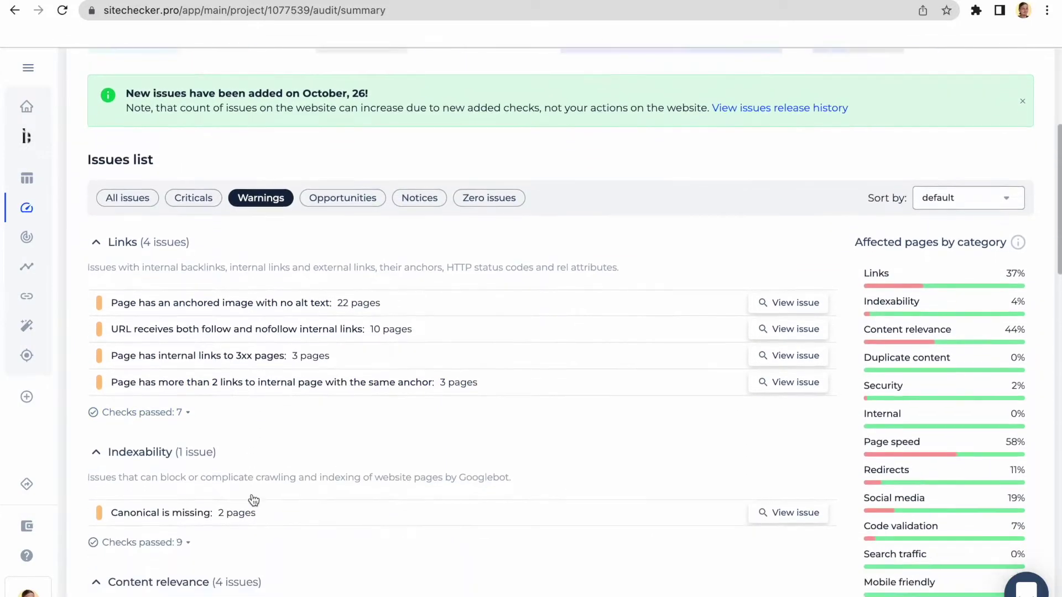
pyautogui.scroll(-5, 253, 499)
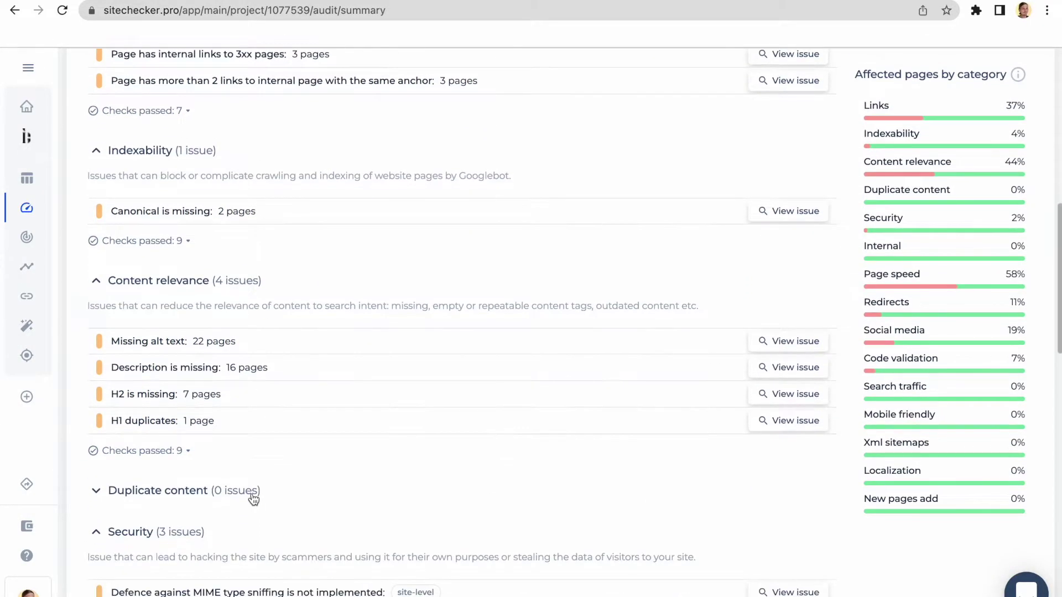
pyautogui.scroll(10, 253, 497)
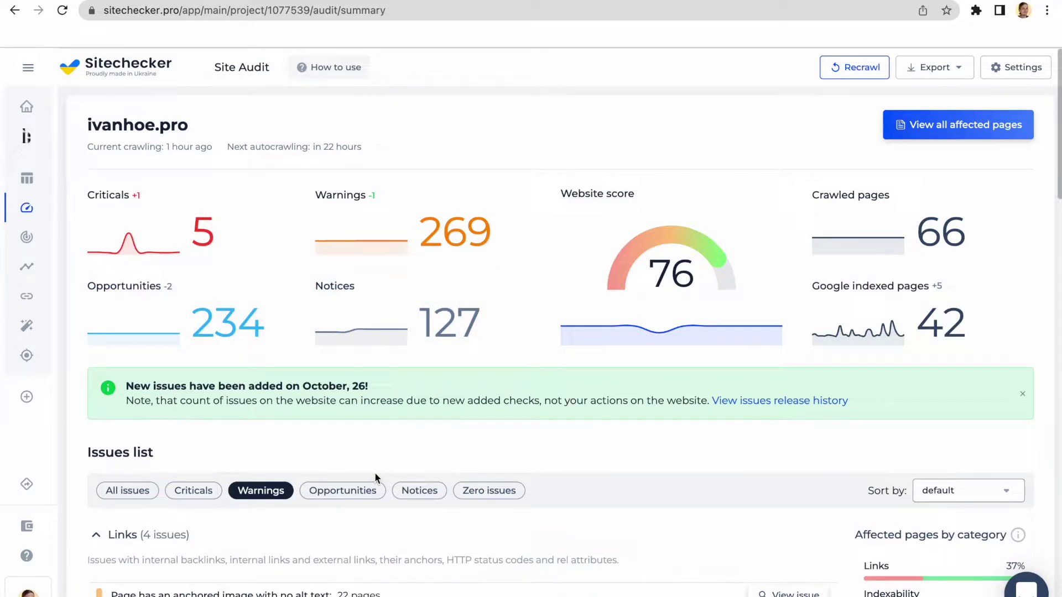
# Browse the issues list filtered to Notices, then to Opportunities.
pyautogui.click(419, 490)
pyautogui.scroll(-5, 409, 499)
pyautogui.scroll(-3, 410, 499)
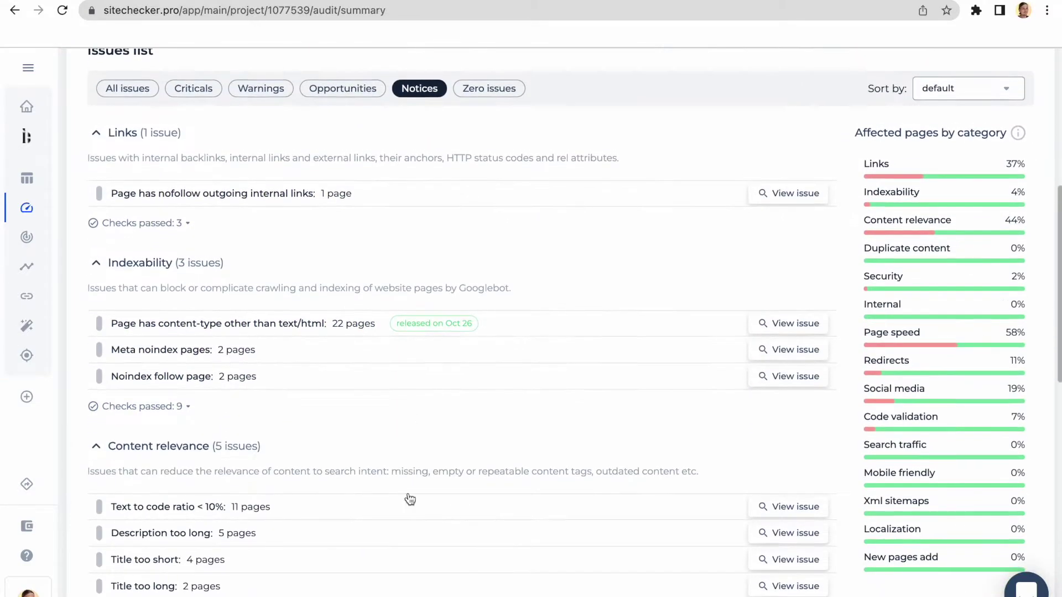
pyautogui.scroll(-4, 410, 499)
pyautogui.scroll(-1, 409, 496)
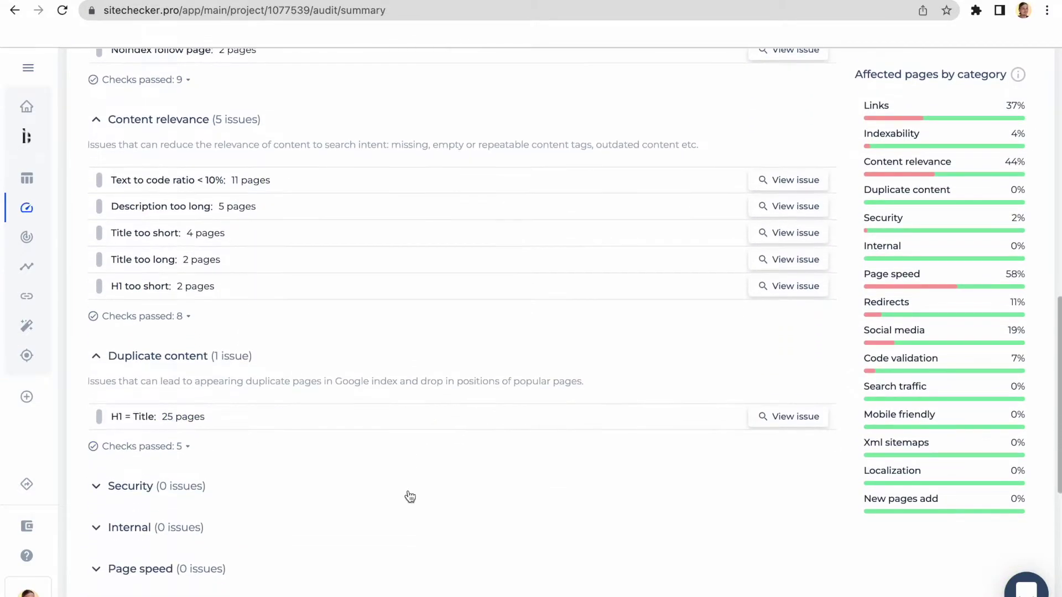
pyautogui.scroll(-2, 410, 496)
pyautogui.scroll(9, 410, 496)
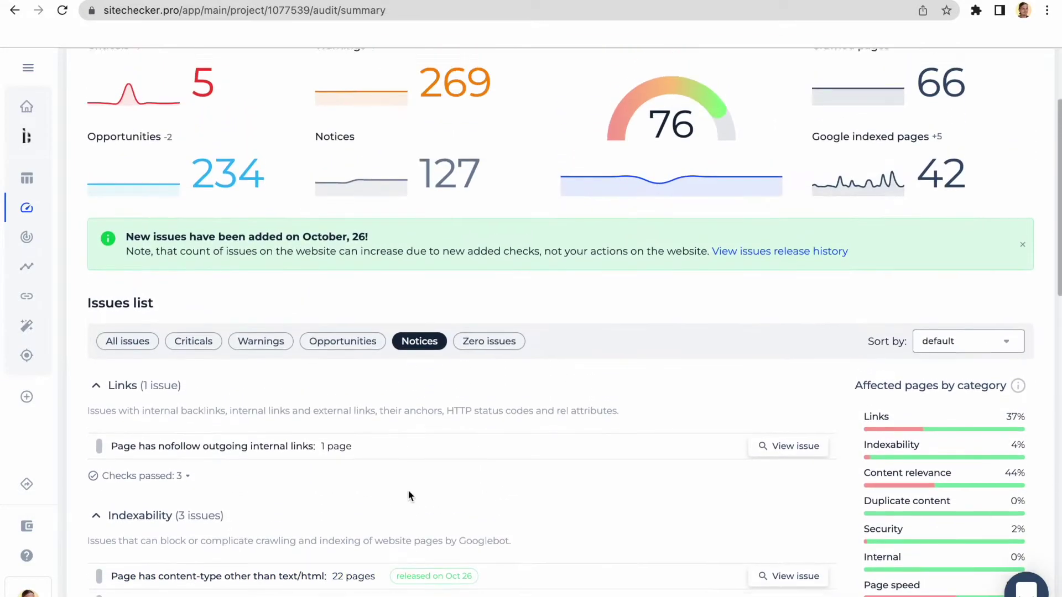
pyautogui.scroll(2, 409, 496)
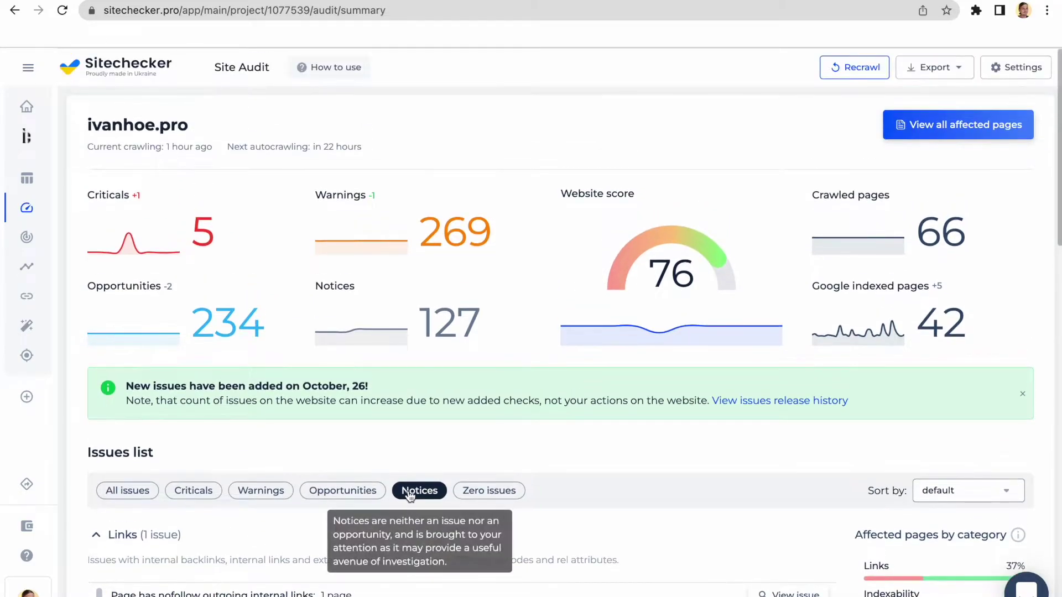
pyautogui.click(346, 493)
pyautogui.scroll(-6, 346, 496)
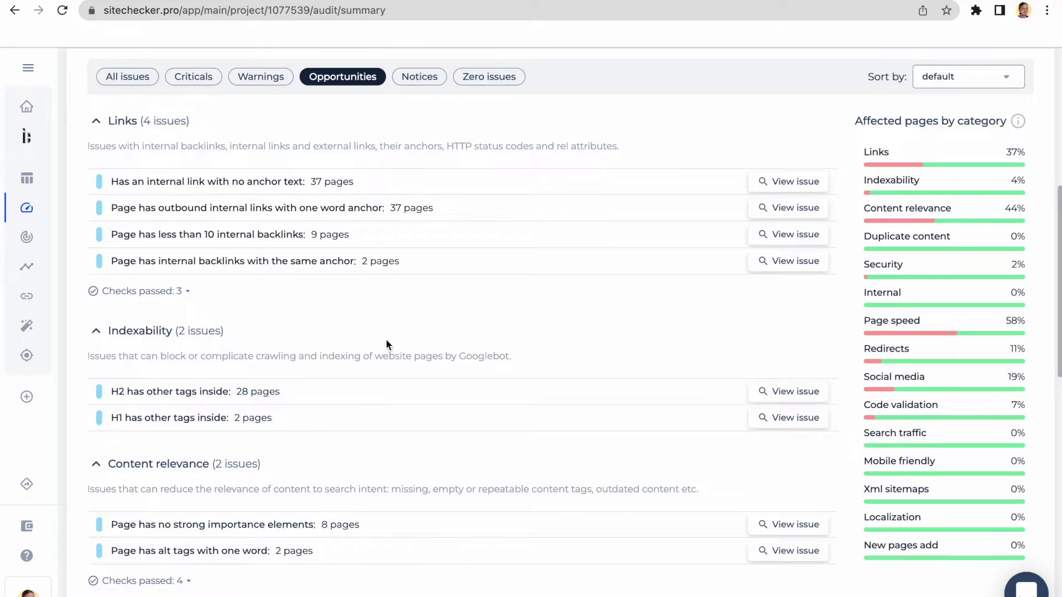
pyautogui.scroll(6, 371, 333)
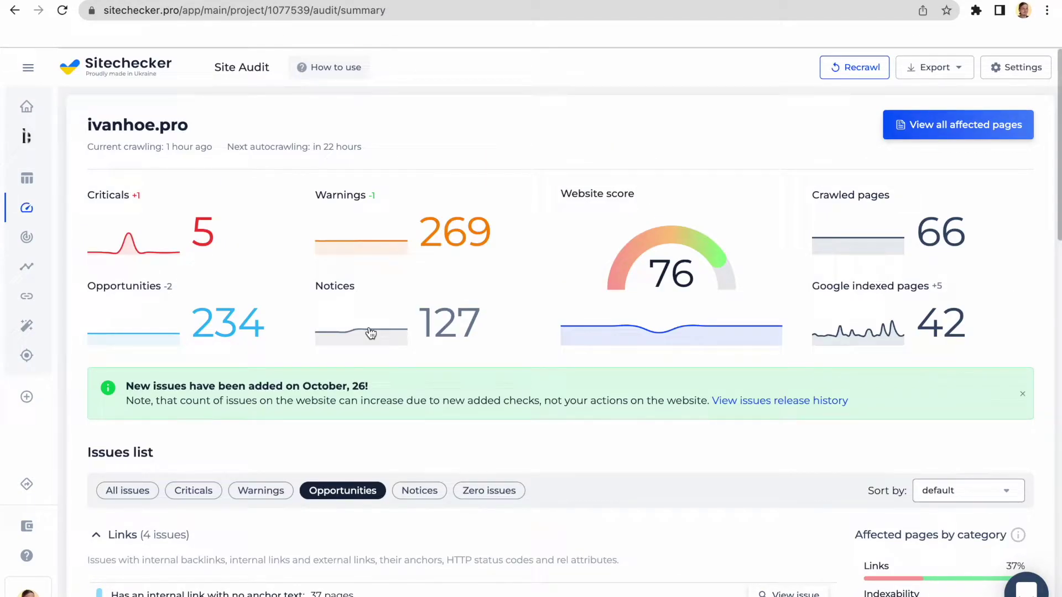
# Collapse the Links, Indexability and Content relevance issue groups.
pyautogui.click(119, 537)
pyautogui.scroll(-5, 119, 326)
pyautogui.click(121, 319)
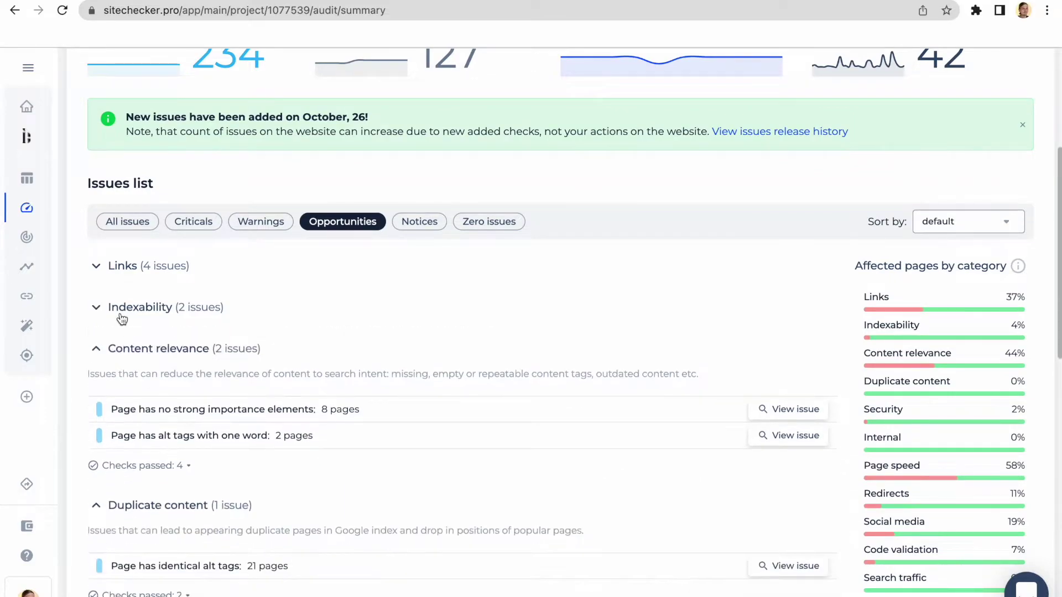
pyautogui.click(124, 349)
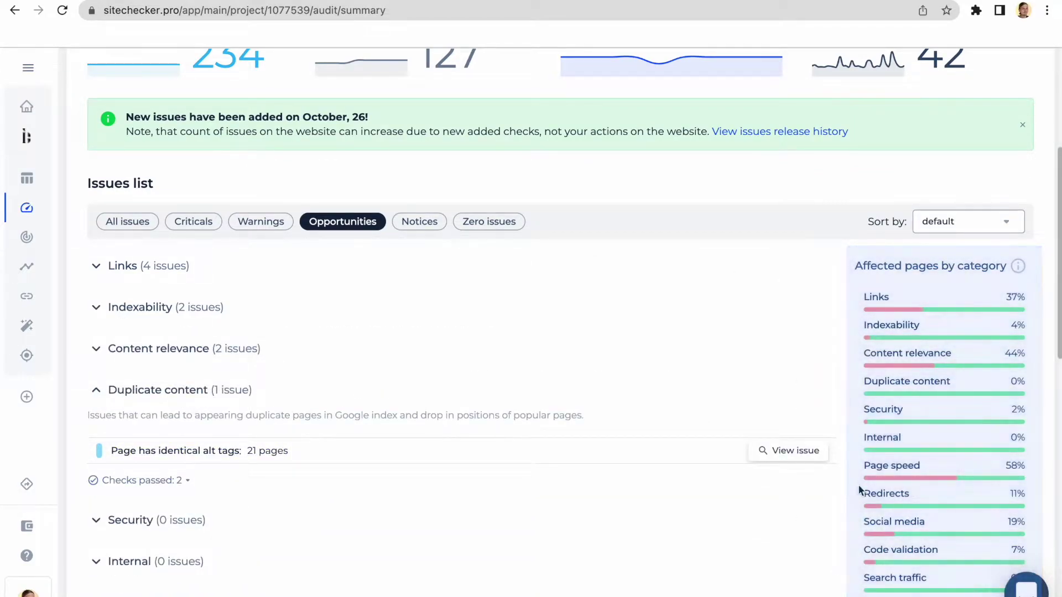
# Show all issues again with Content relevance (11) and Indexability (6) expanded.
pyautogui.click(133, 223)
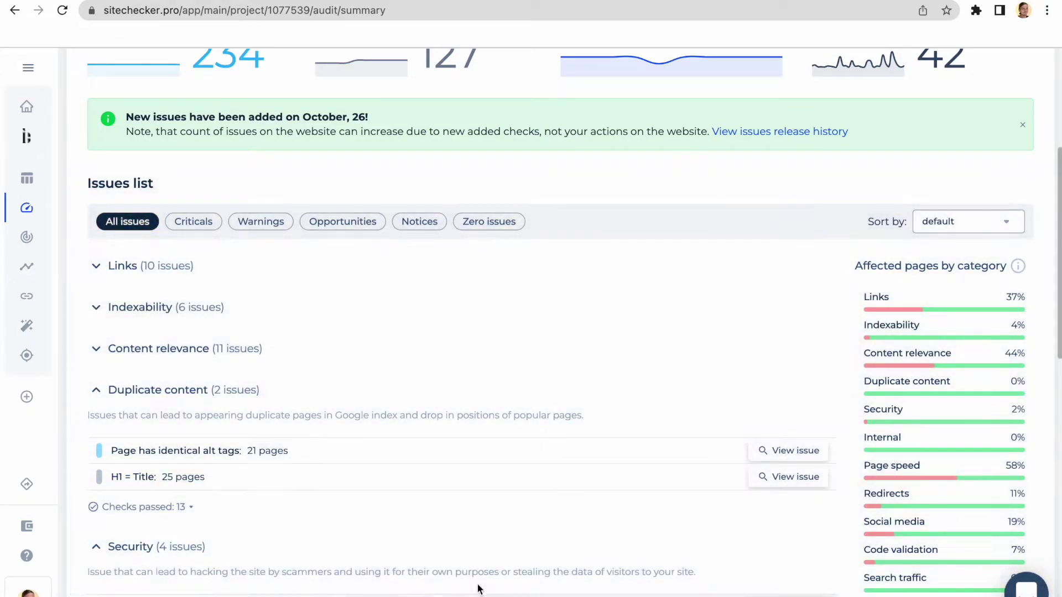
pyautogui.click(161, 357)
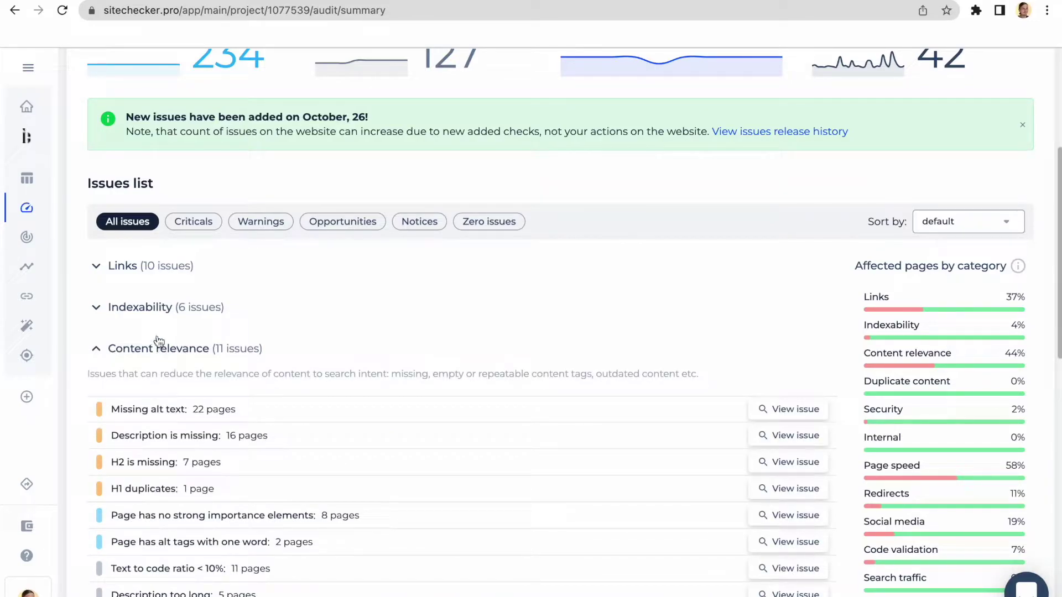
pyautogui.click(159, 315)
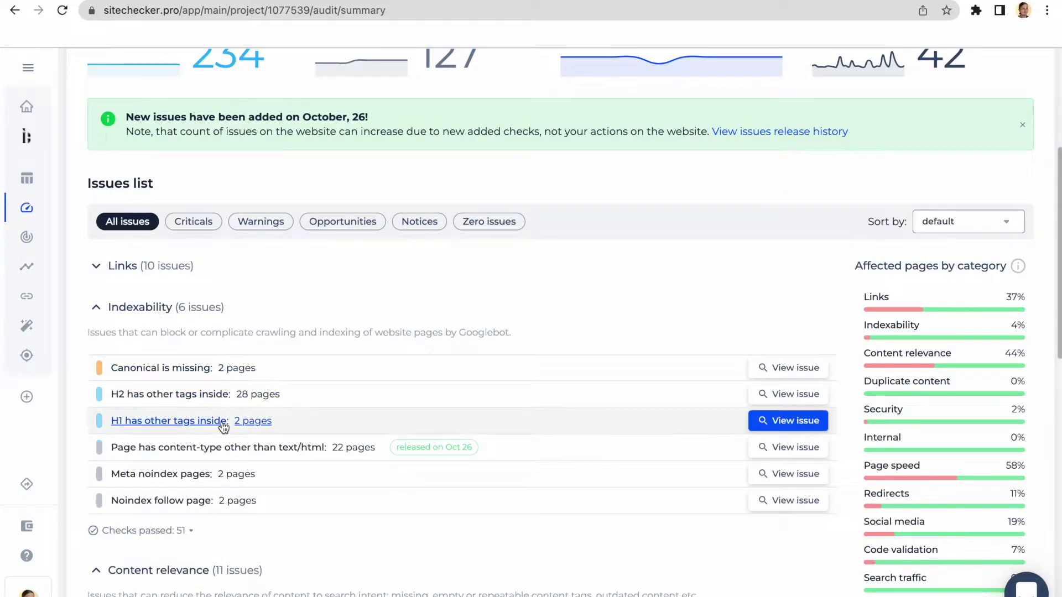
# Open the 'H1 has other tags inside' issue and view the first affected page's source code.
pyautogui.click(203, 421)
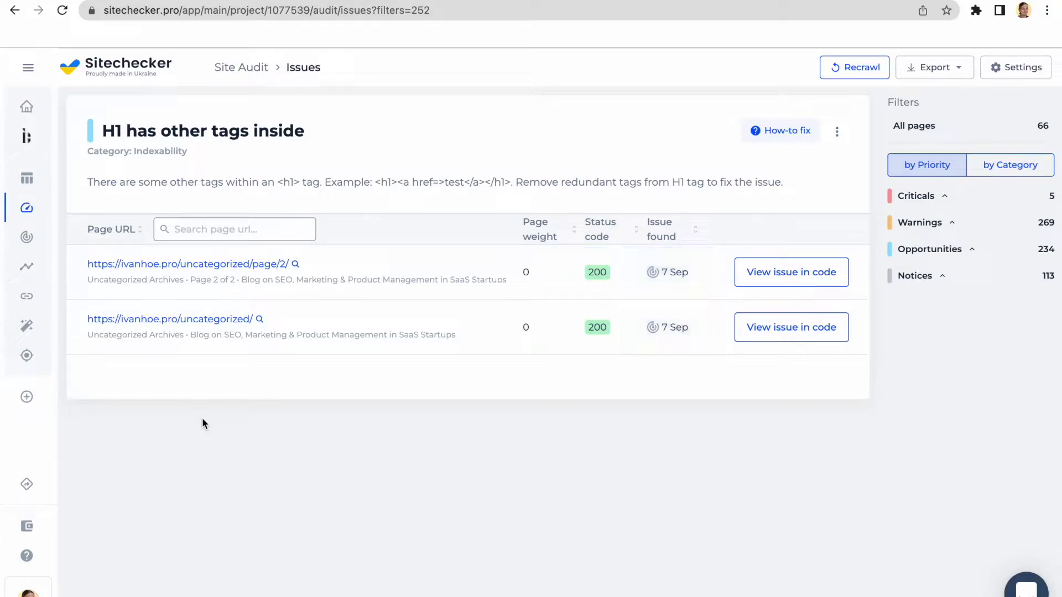
pyautogui.moveTo(653, 275)
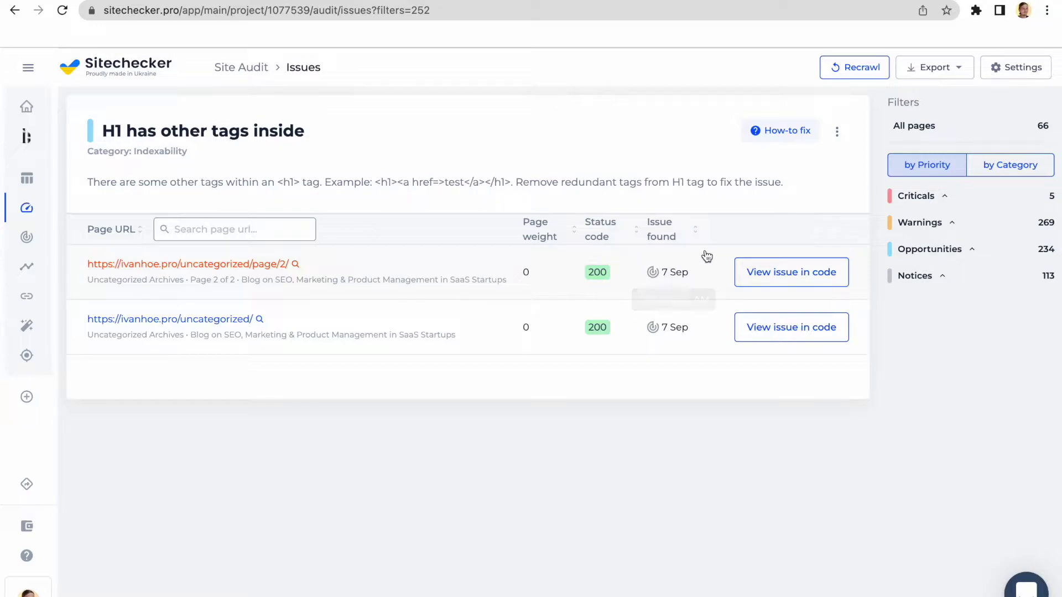
pyautogui.click(771, 275)
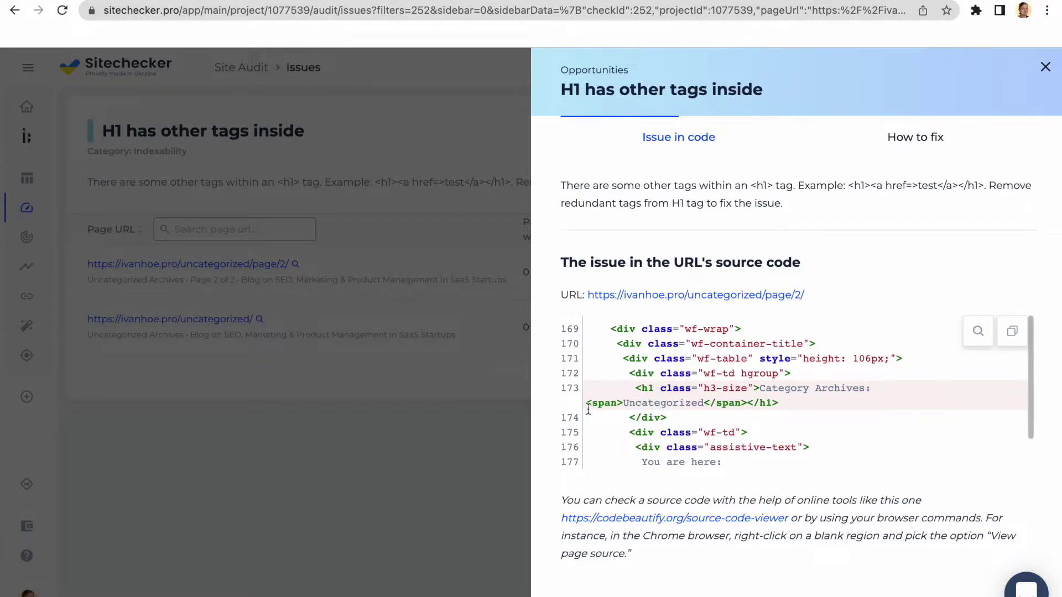
pyautogui.click(459, 470)
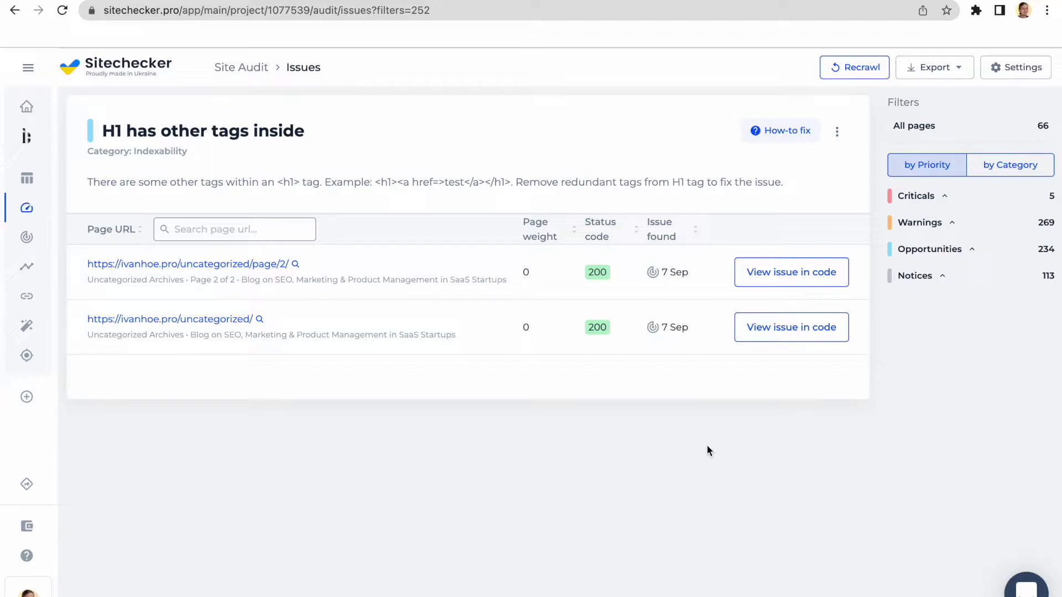
# Peek at the warning issue counts and regroup the filters by category, then back to priority.
pyautogui.click(951, 222)
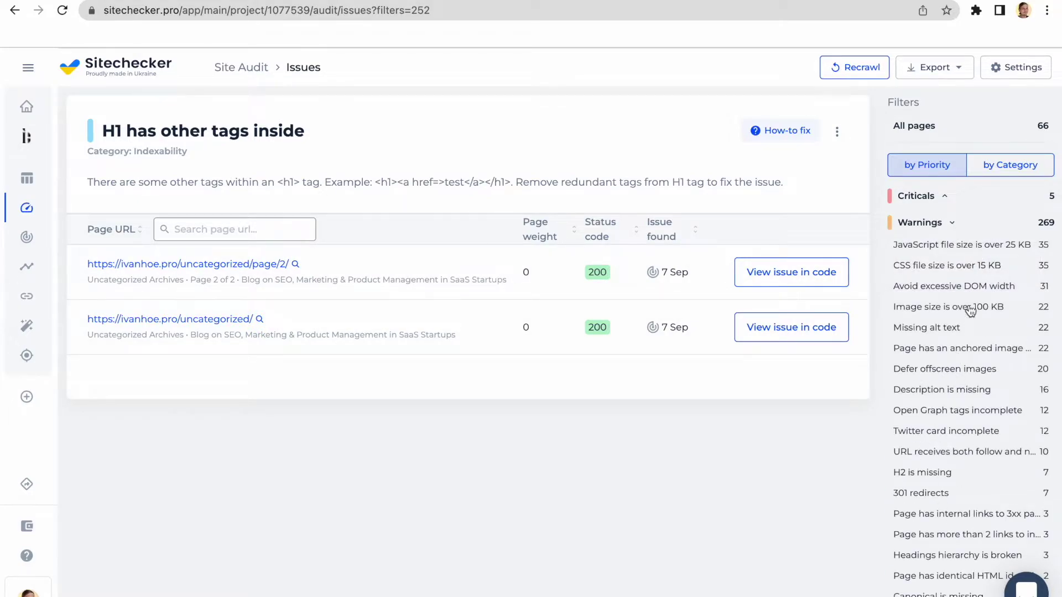
pyautogui.click(951, 223)
pyautogui.click(998, 165)
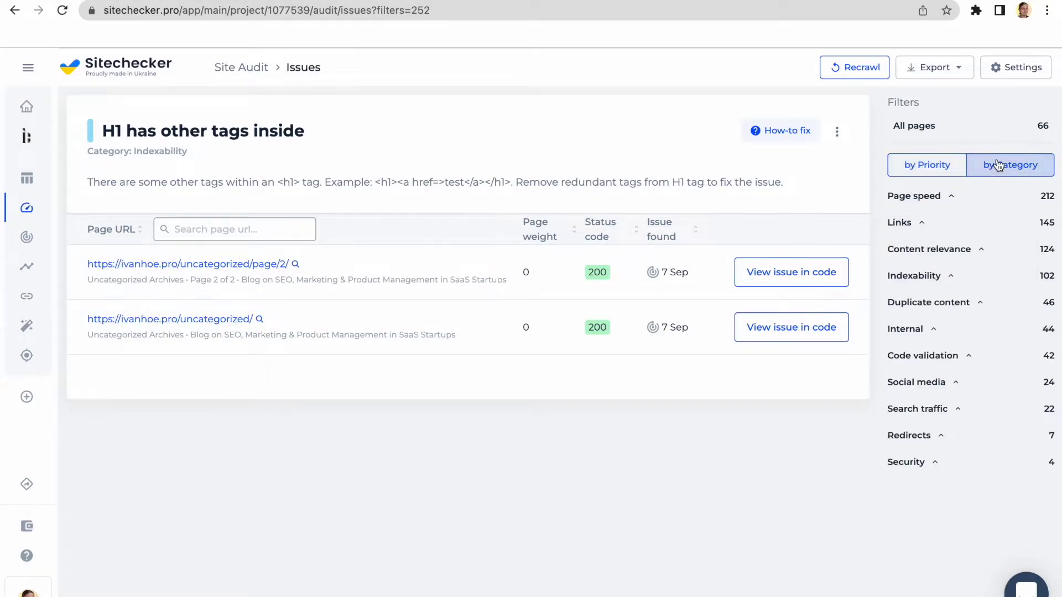
pyautogui.click(933, 165)
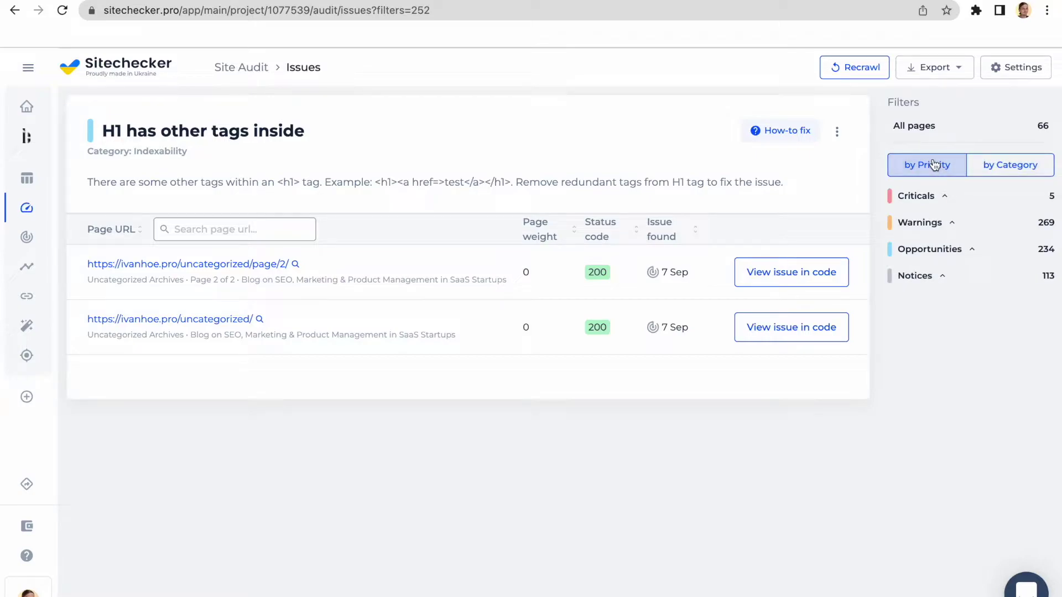
# Review the issue's How-to fix guidance and its Monitoring history.
pyautogui.click(784, 132)
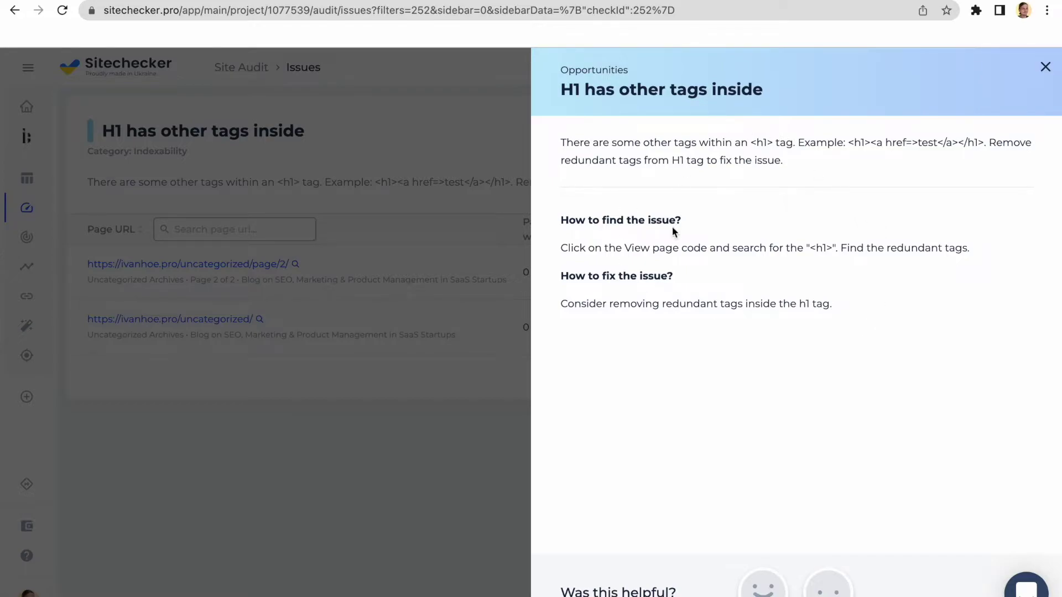
pyautogui.click(1043, 67)
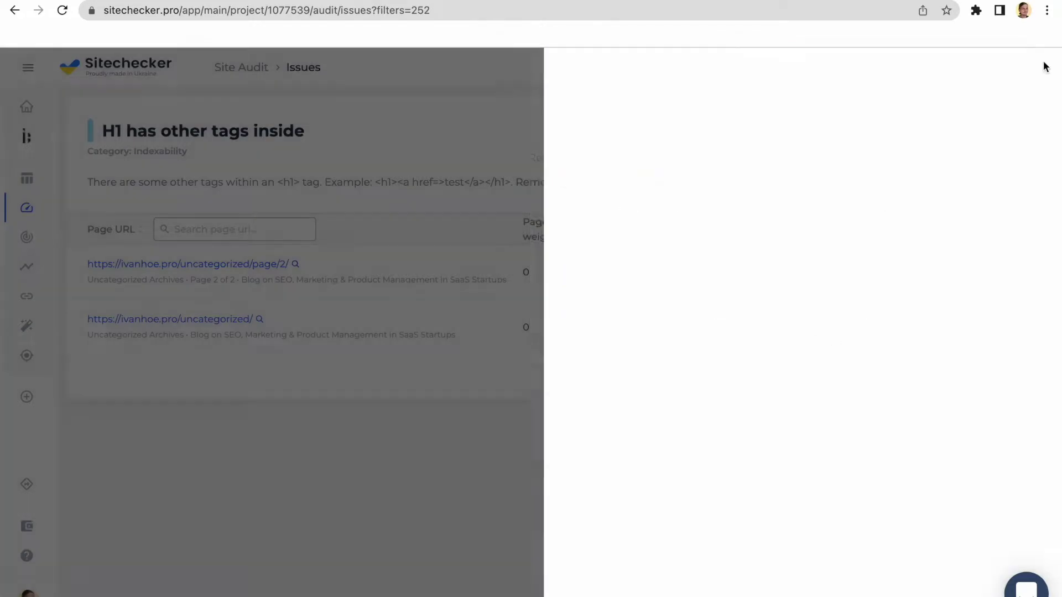
pyautogui.click(836, 131)
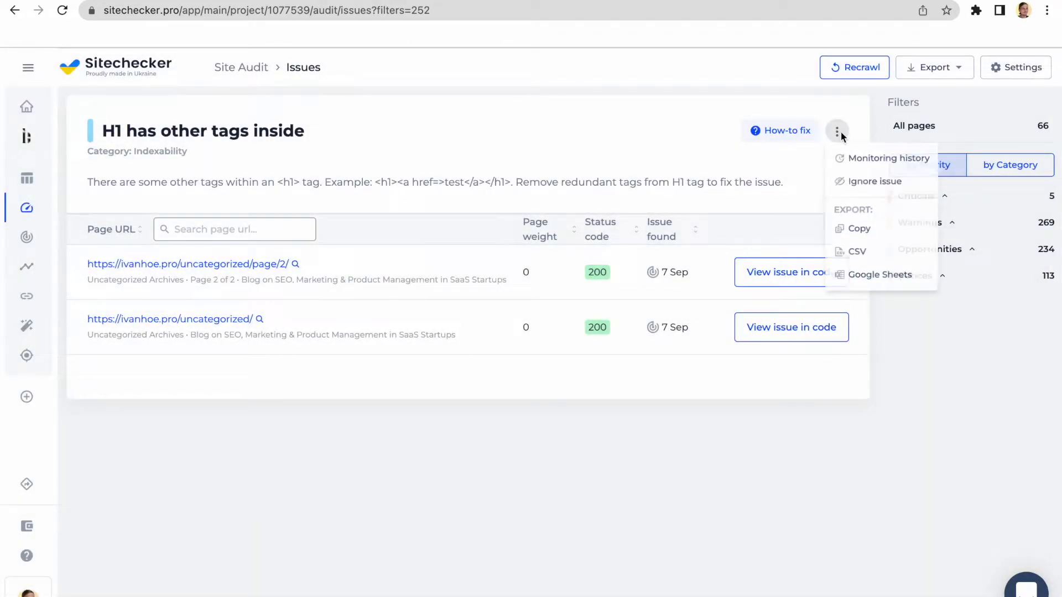
pyautogui.click(861, 157)
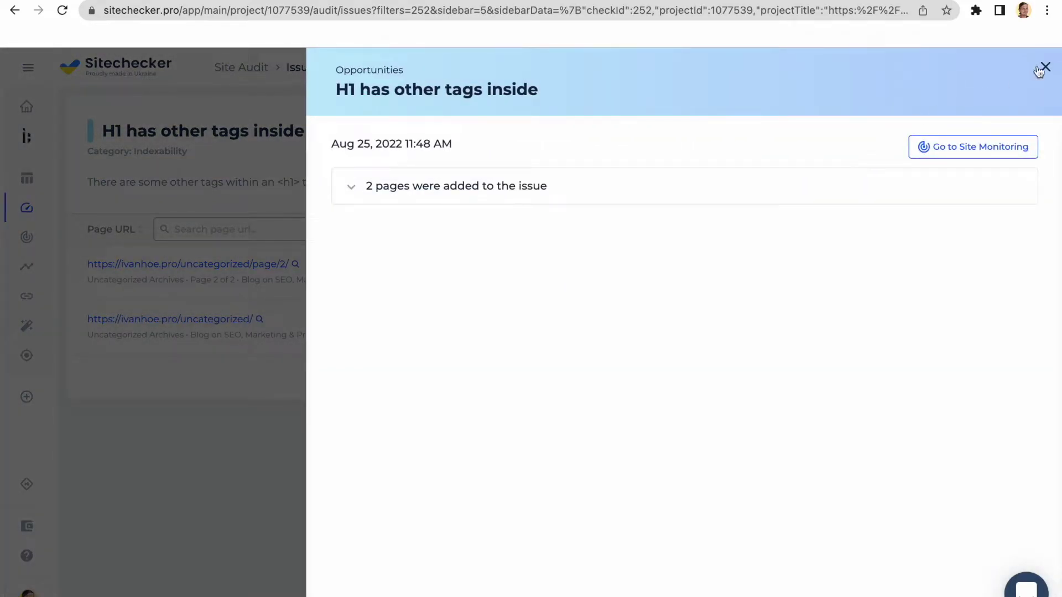
pyautogui.click(1044, 67)
# Ignore the 'H1 has other tags inside' issue, confirm, and dismiss the Recrawl prompt.
pyautogui.click(837, 132)
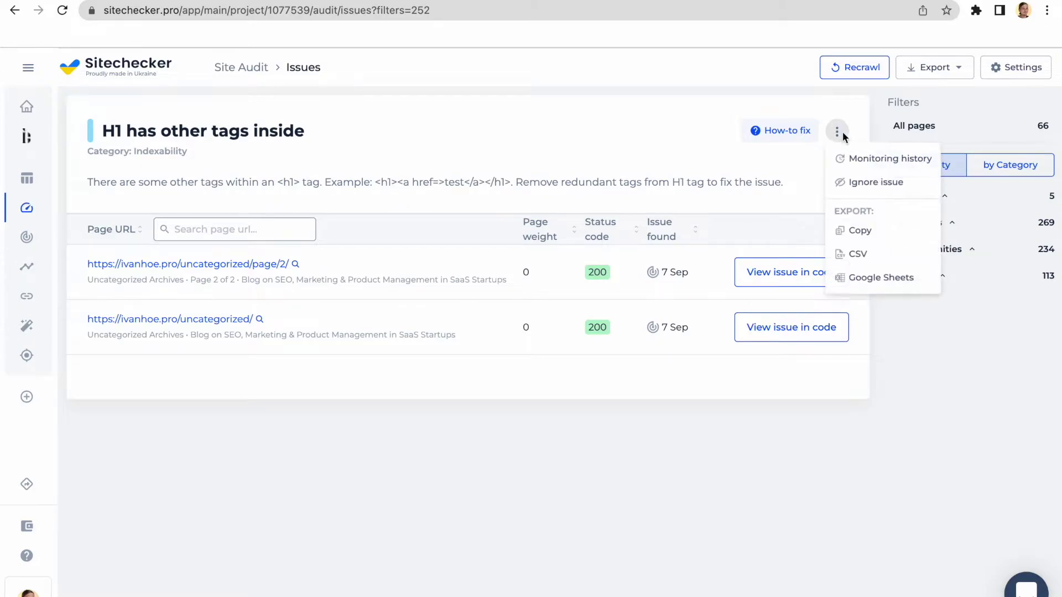
pyautogui.click(879, 183)
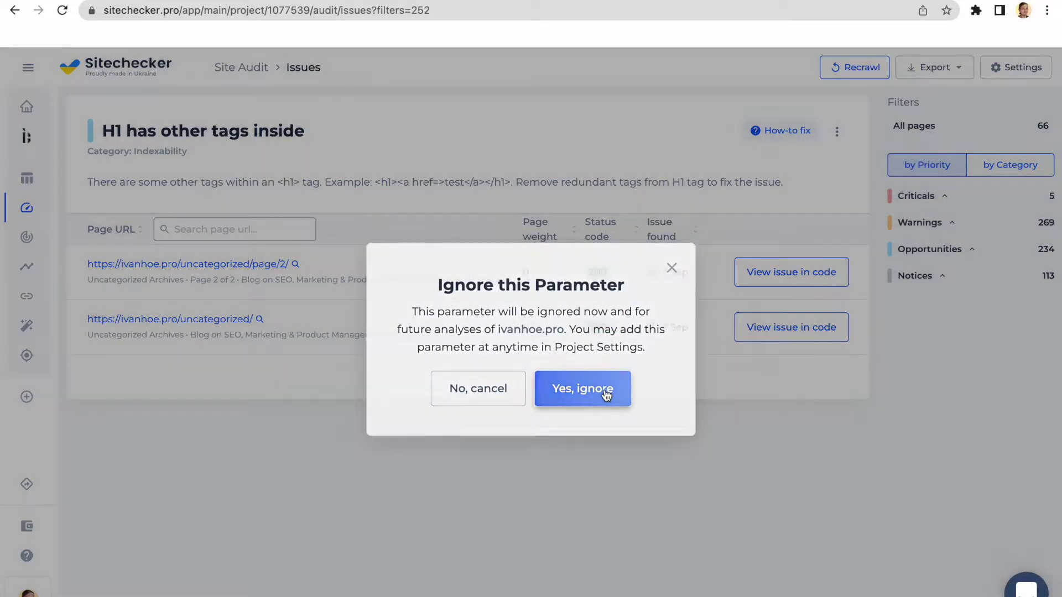
pyautogui.click(604, 389)
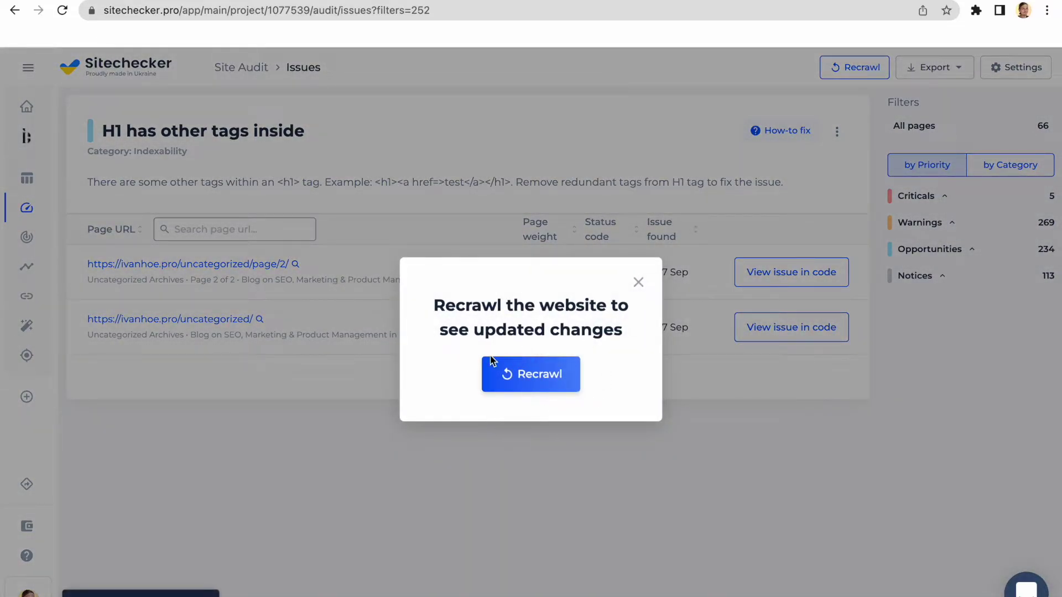
pyautogui.click(638, 283)
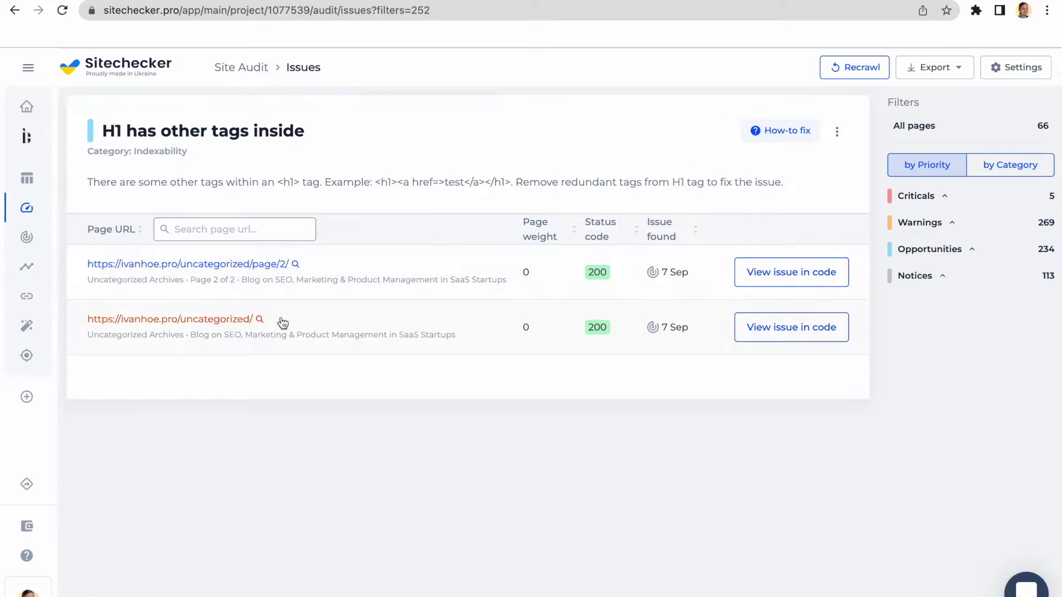
# From the Site Audit affected-pages list, open details for the google-data-studio-templates page.
pyautogui.click(237, 322)
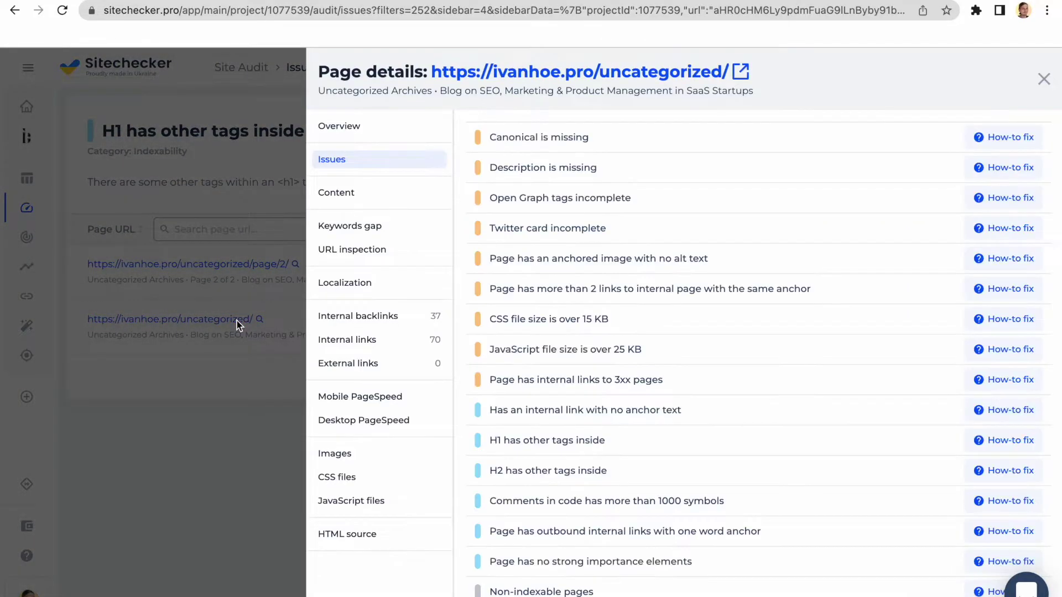
pyautogui.click(235, 320)
pyautogui.click(27, 207)
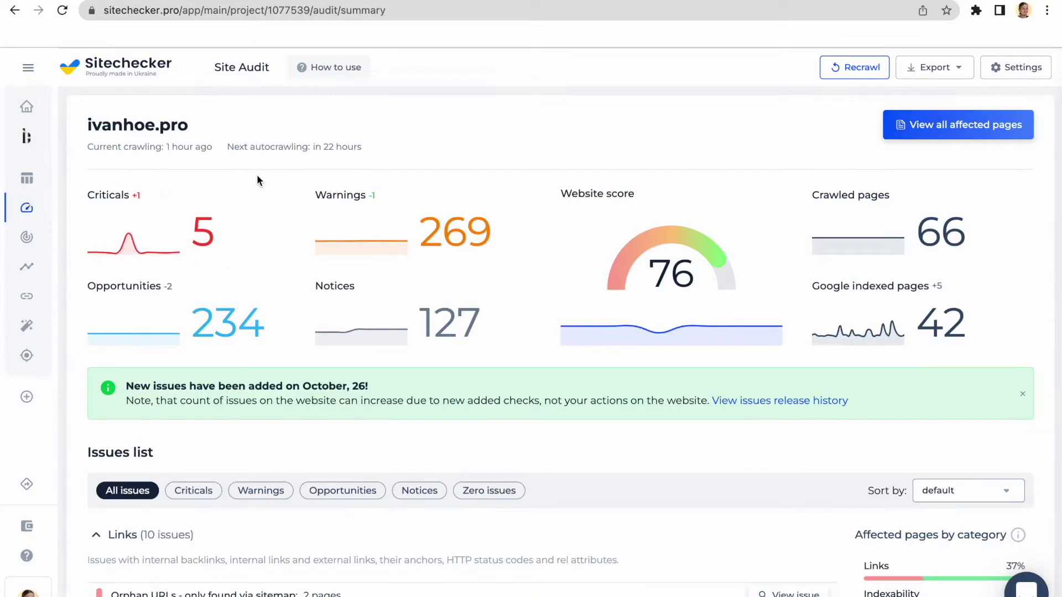
pyautogui.click(913, 134)
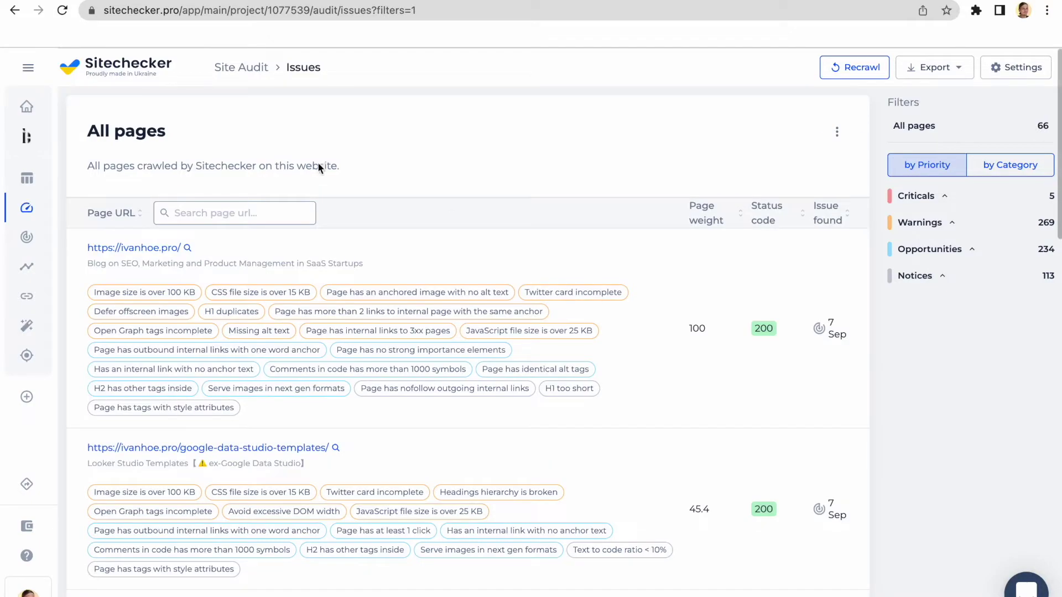
pyautogui.click(260, 449)
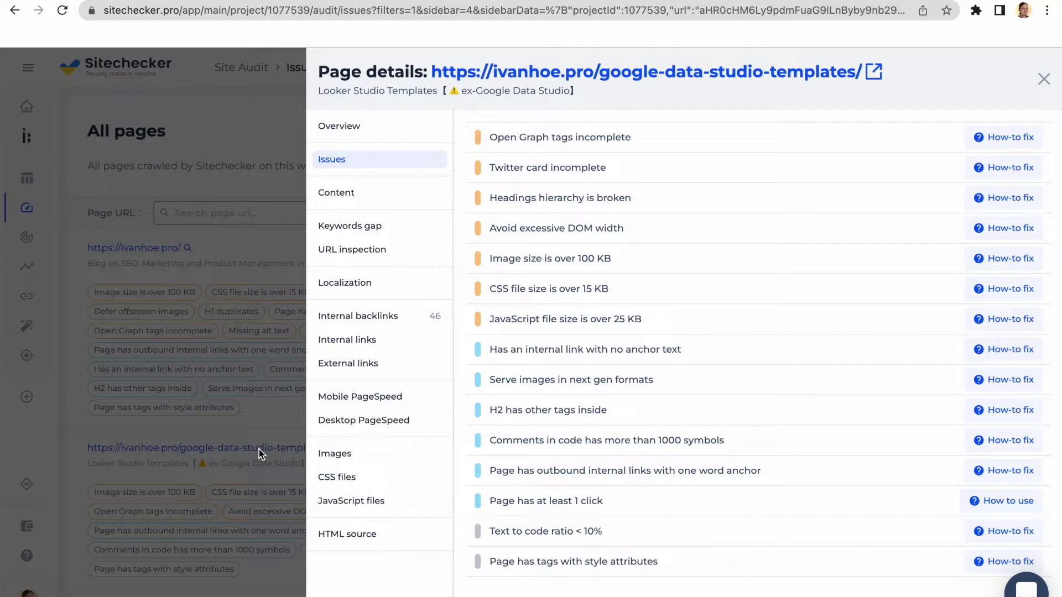
# Review the page's Overview, Content, Mobile PageSpeed and Desktop PageSpeed (62/100) sections.
pyautogui.click(343, 129)
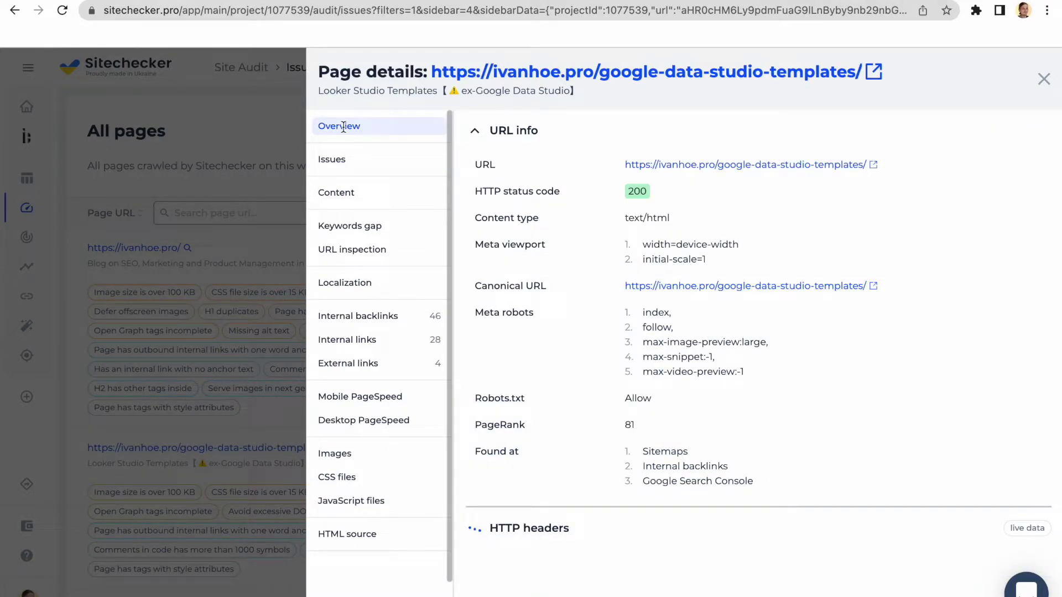
pyautogui.click(343, 193)
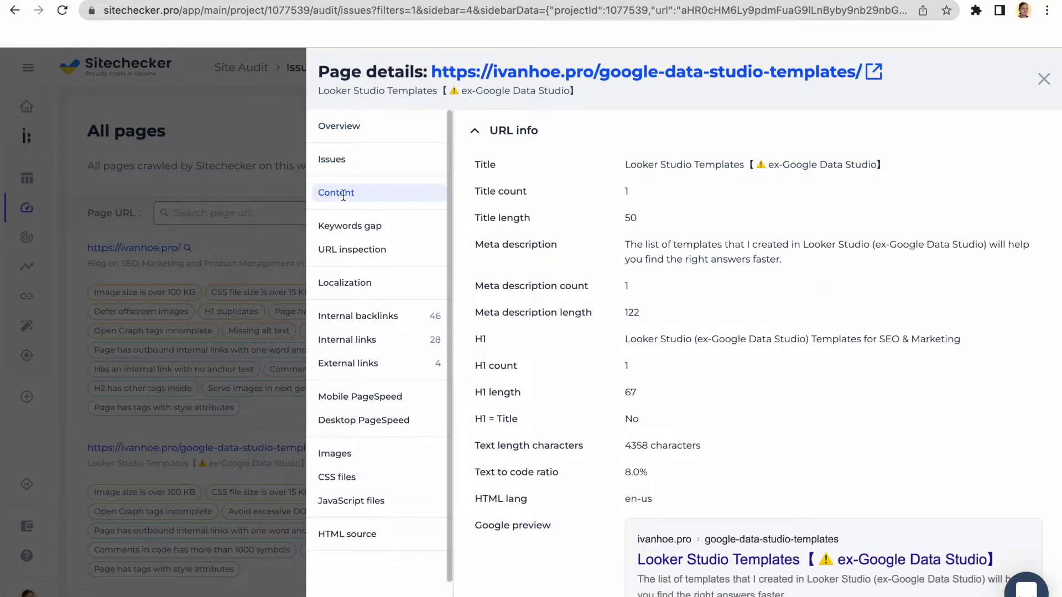
pyautogui.click(354, 396)
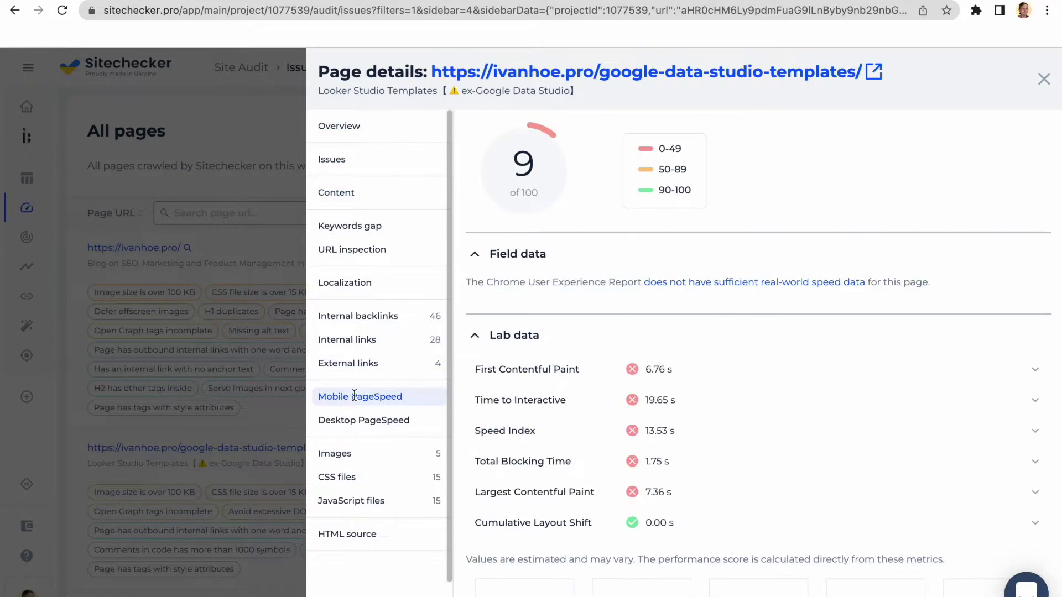
pyautogui.click(364, 421)
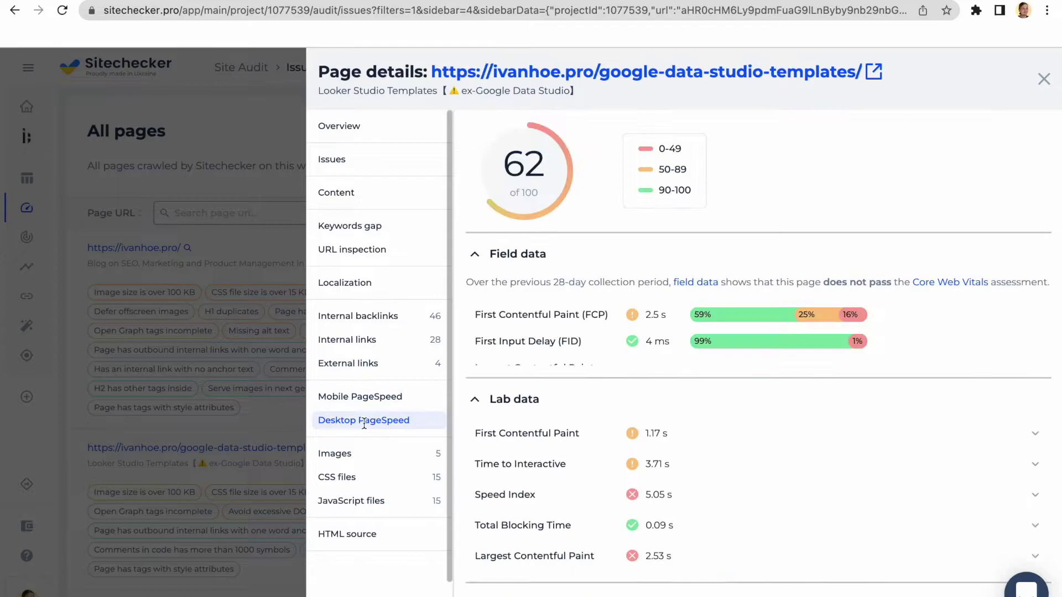
# Review the page's internal backlinks, internal links and external links, then return to the Site Audit summary.
pyautogui.click(367, 316)
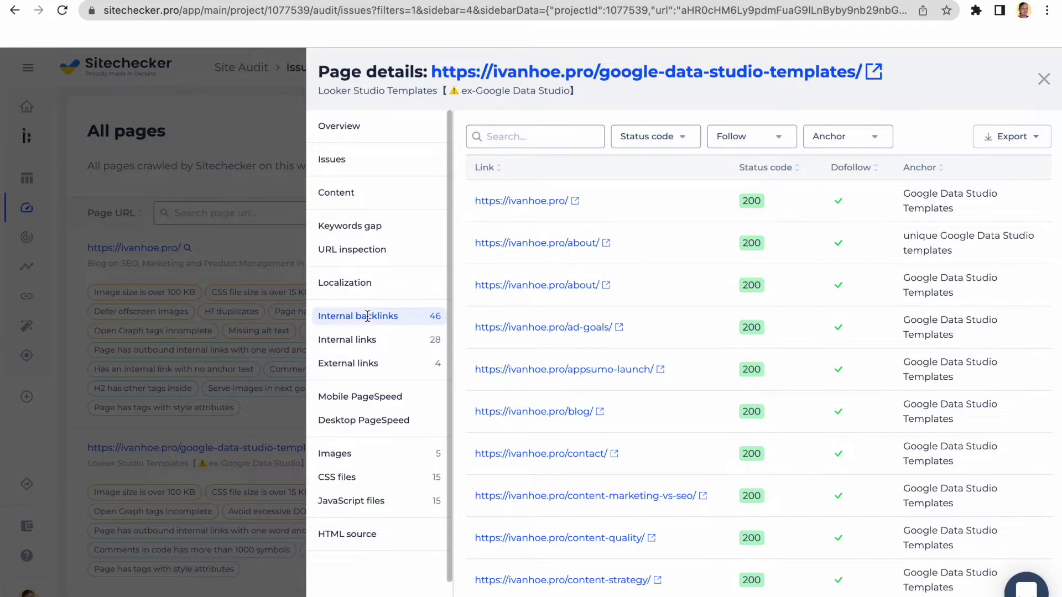
pyautogui.click(371, 340)
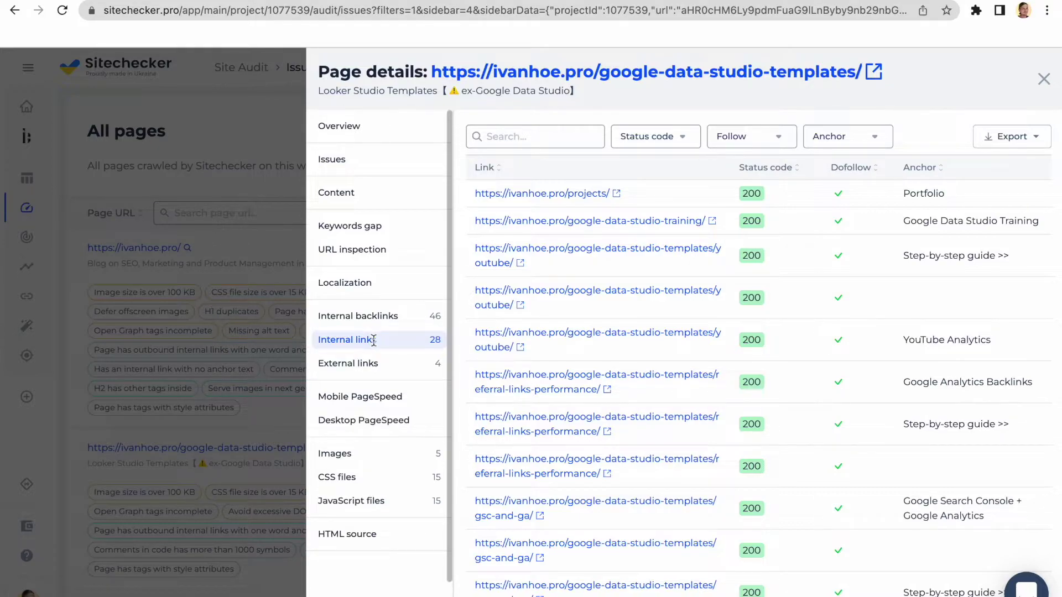
pyautogui.click(376, 362)
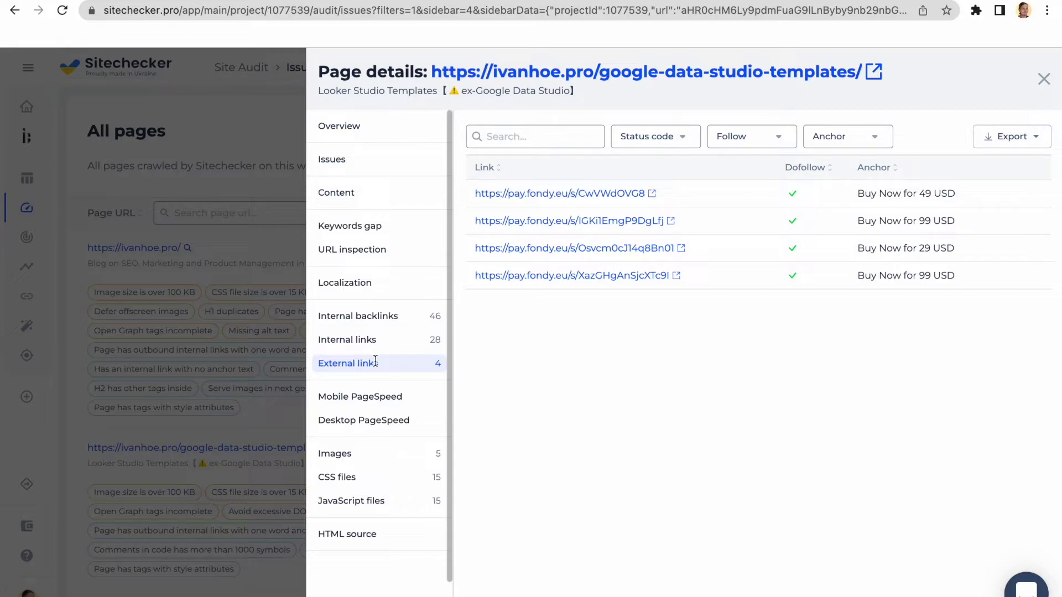
pyautogui.click(228, 147)
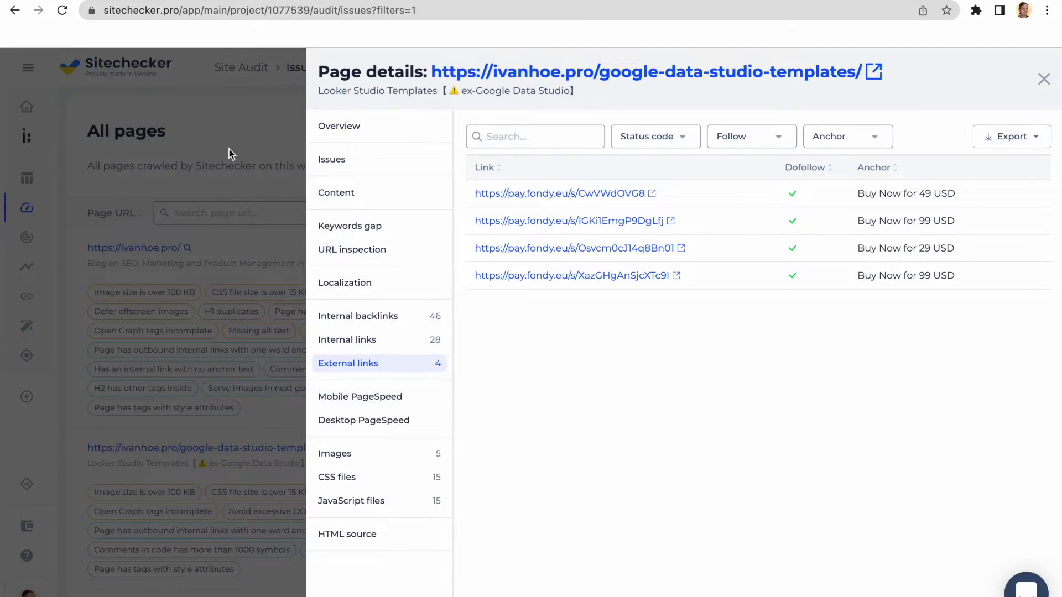
pyautogui.click(22, 208)
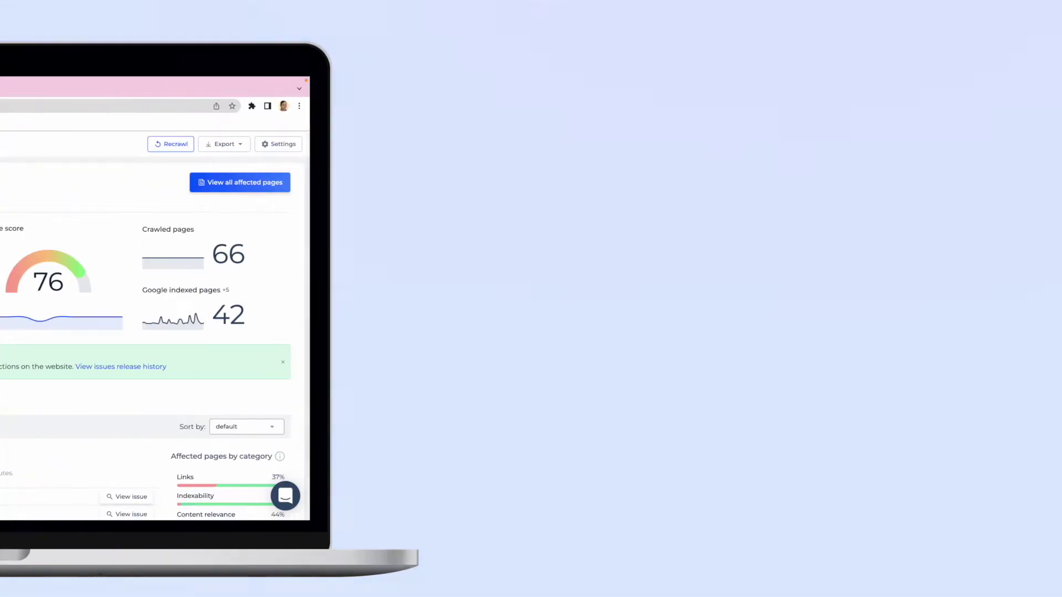
# Preview the audit export formats, then open Settings from the avatar's profile menu.
pyautogui.click(222, 145)
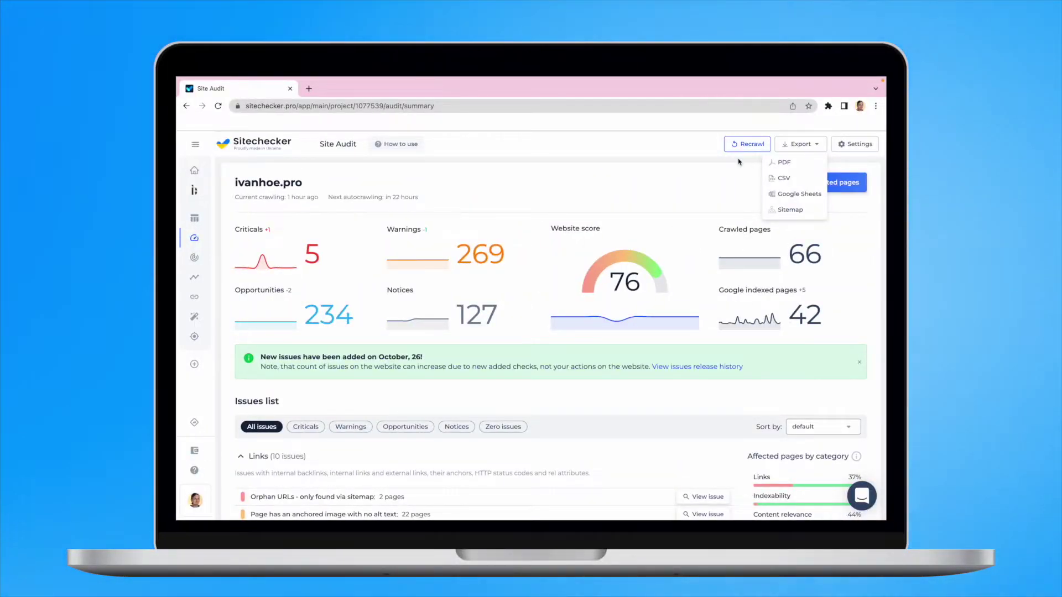
pyautogui.click(736, 170)
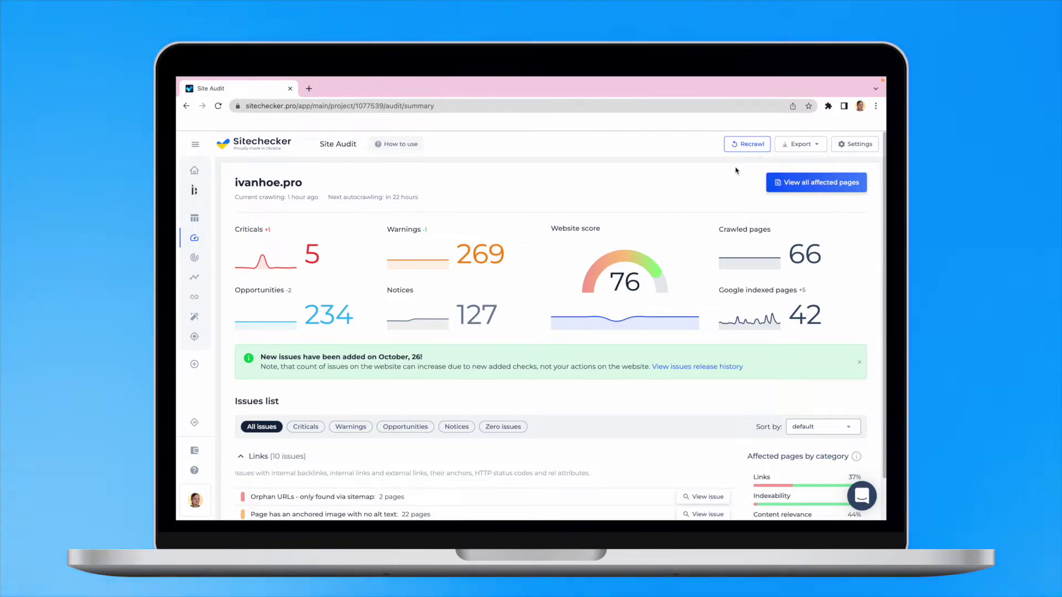
pyautogui.click(200, 506)
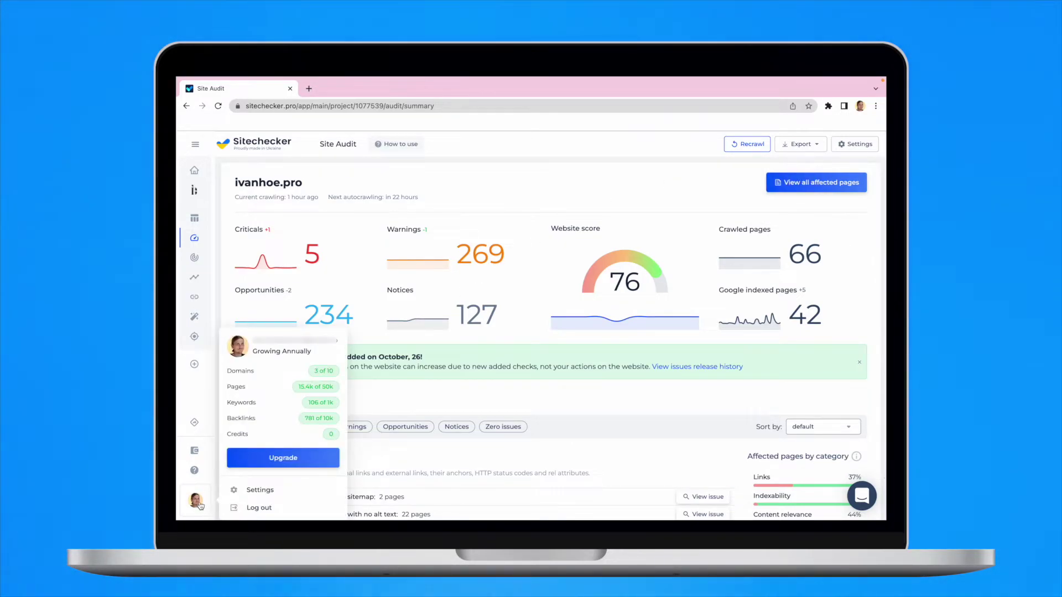
pyautogui.click(251, 490)
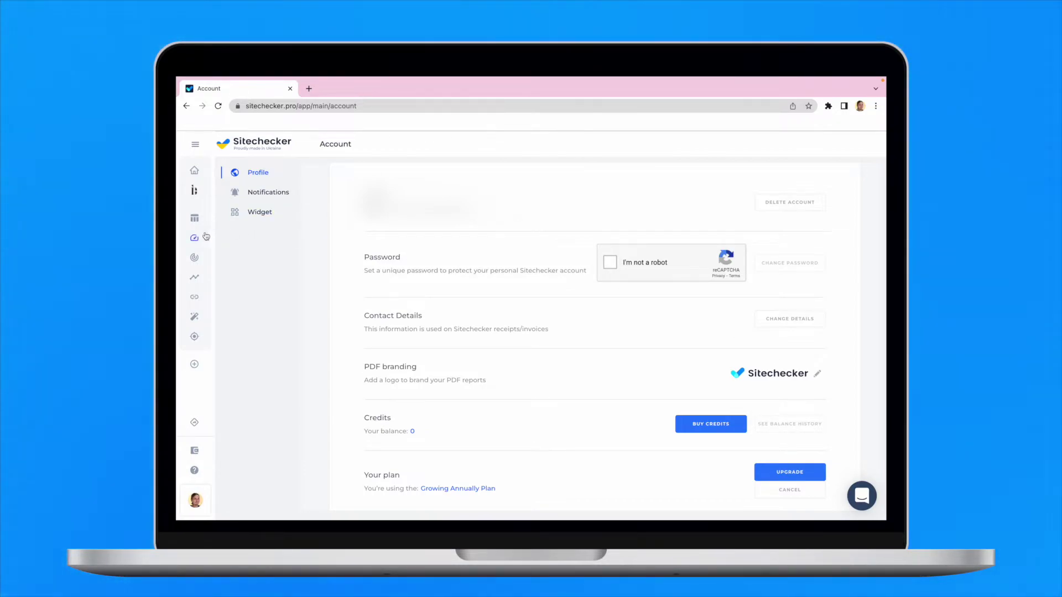
# Return to the ivanhoe.pro Site Audit summary via the sidebar speedometer icon.
pyautogui.click(198, 238)
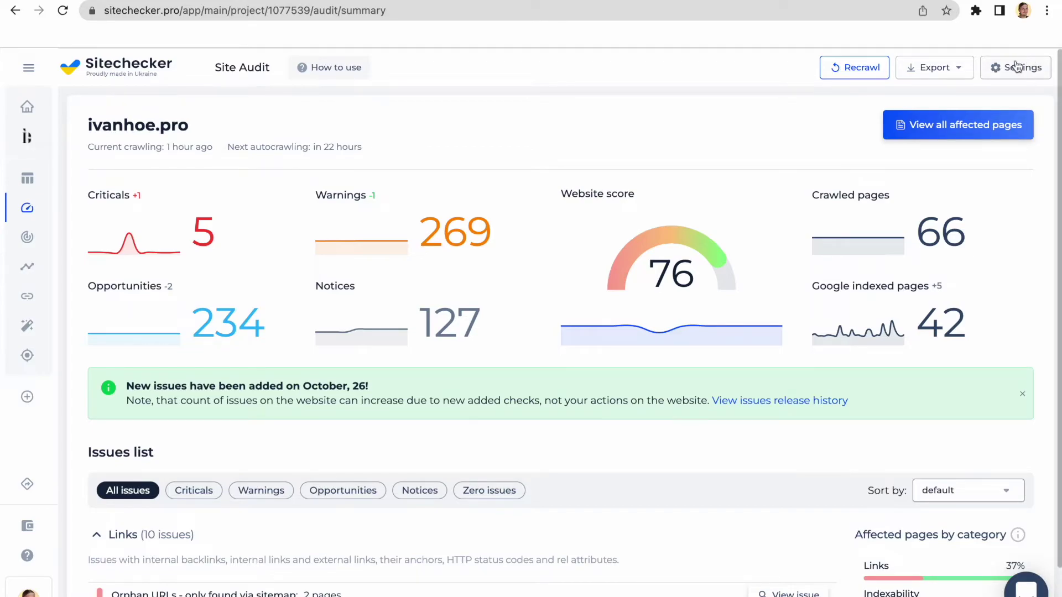
# Open ivanhoe.pro's Site Audit project settings and review its robots.txt rules.
pyautogui.click(45, 146)
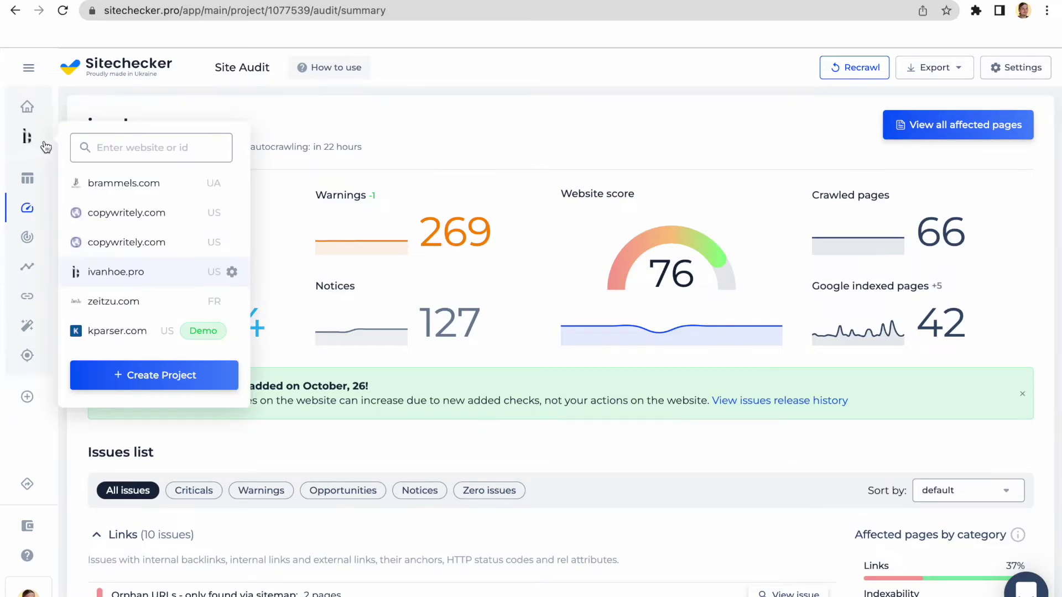
pyautogui.click(232, 271)
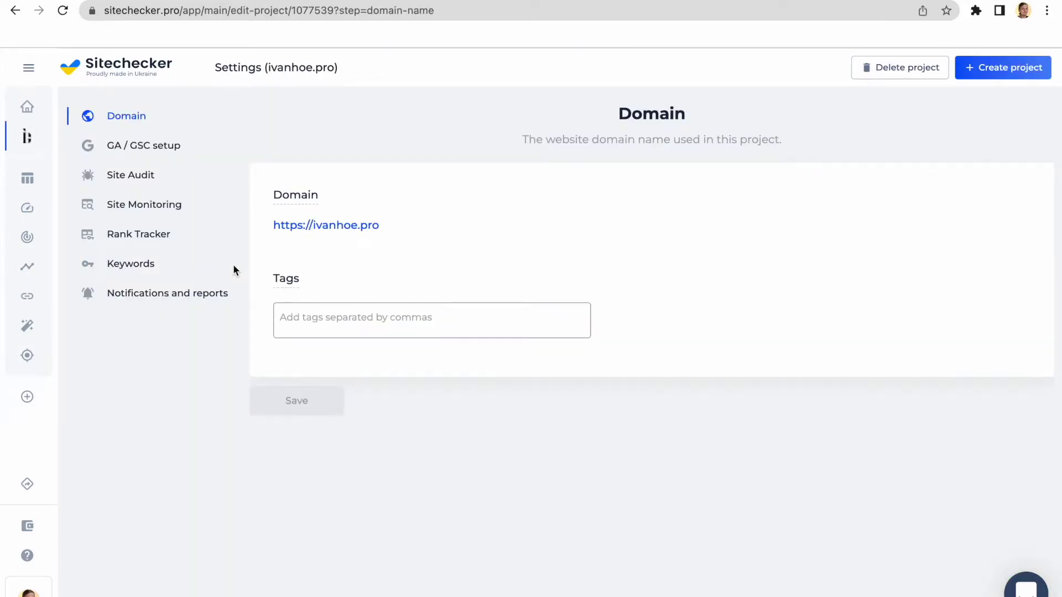
pyautogui.click(118, 180)
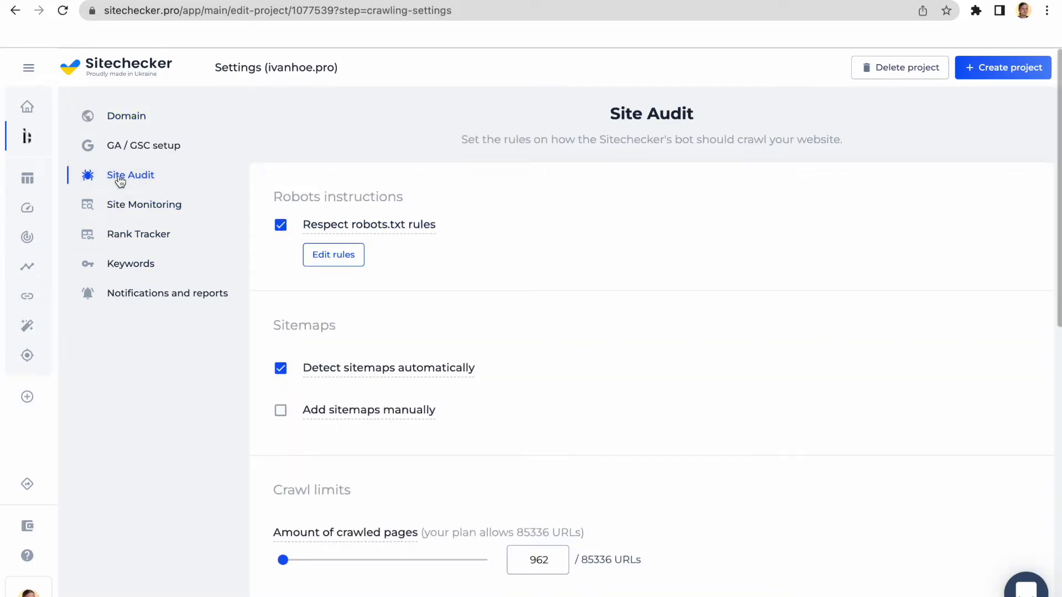
pyautogui.click(335, 254)
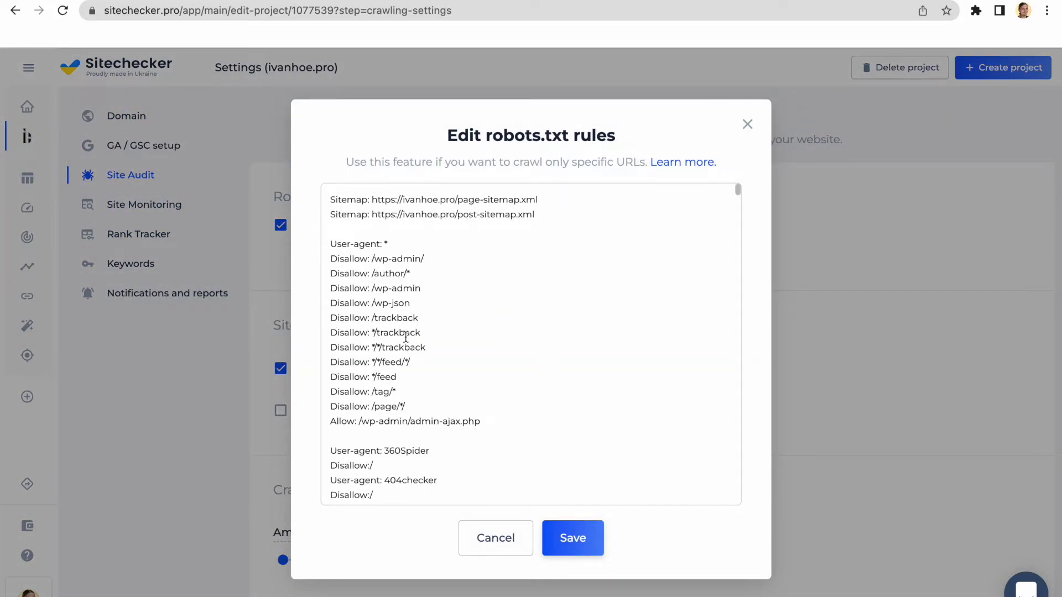
pyautogui.scroll(-15, 406, 337)
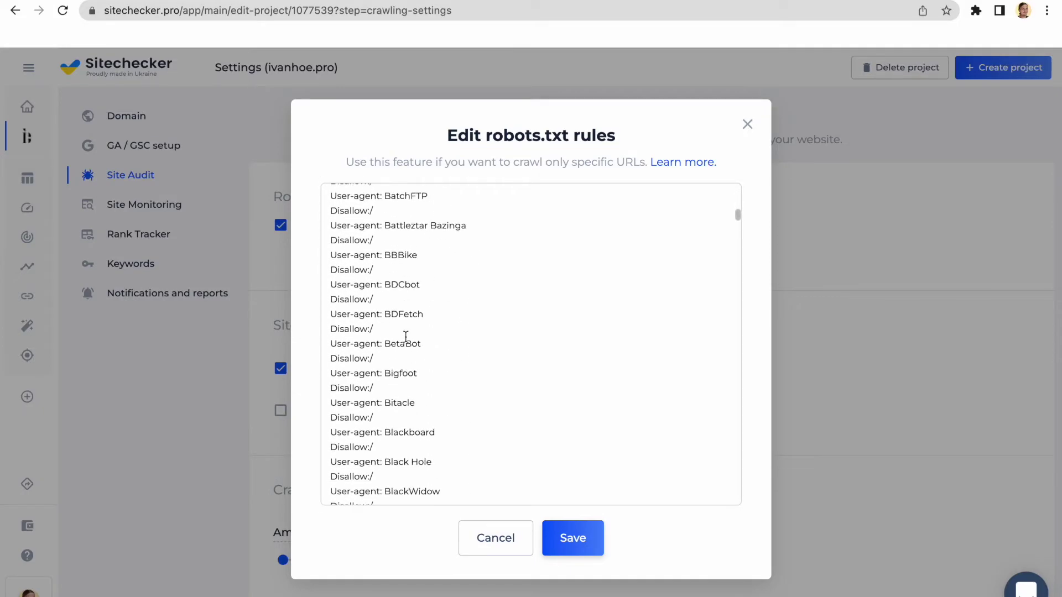
pyautogui.scroll(-10, 406, 336)
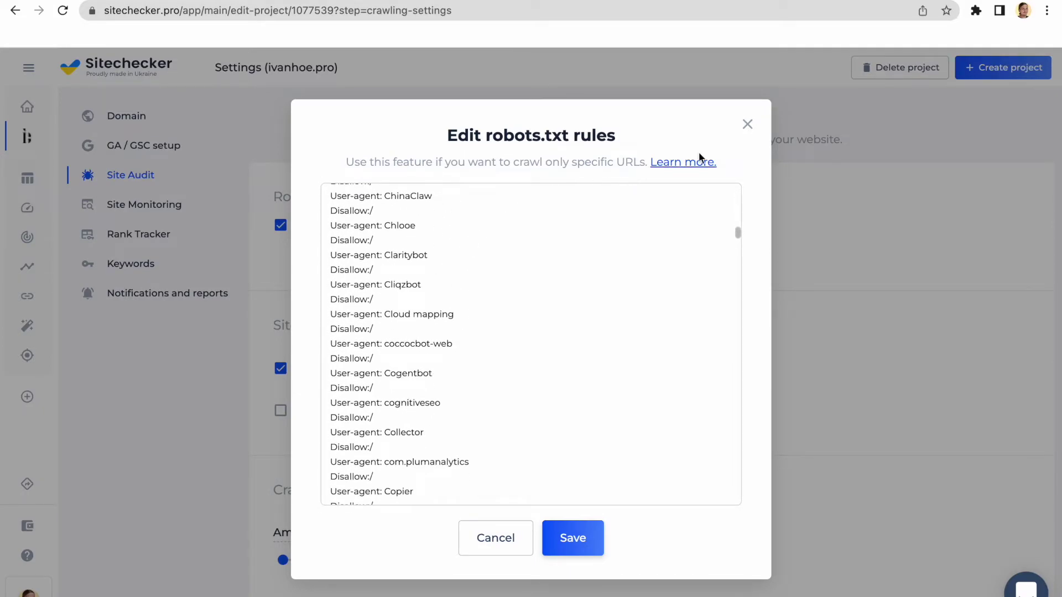
pyautogui.click(747, 123)
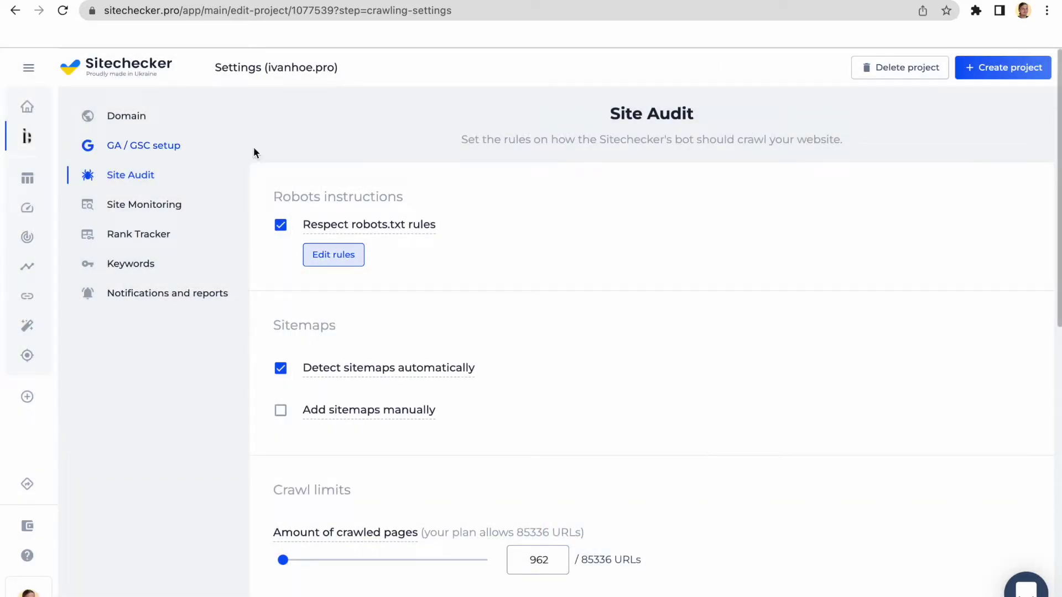
pyautogui.scroll(-5, 575, 385)
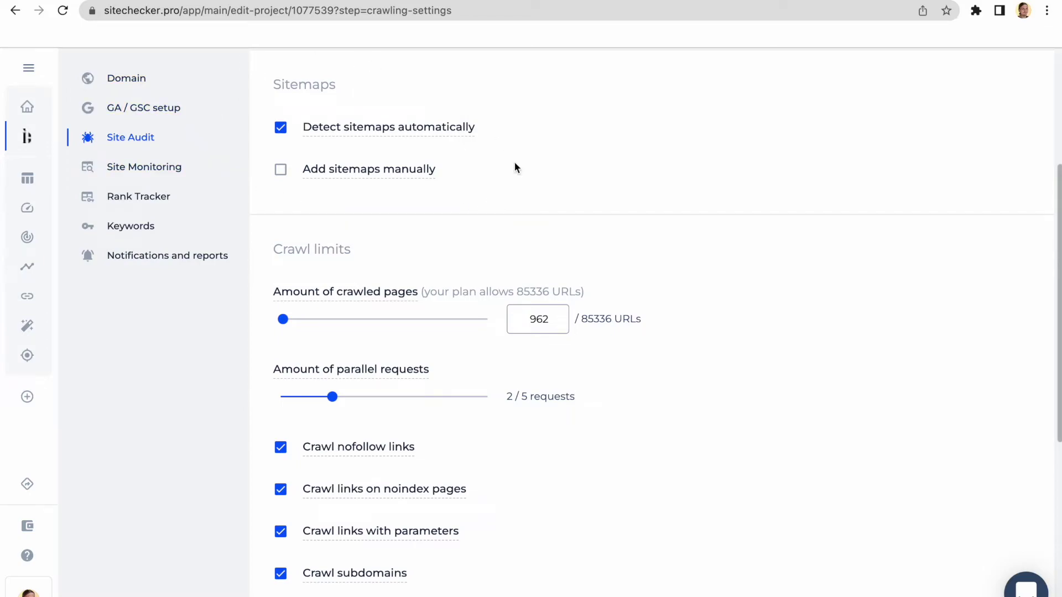
# Set the crawled-pages limit to 30000 and parallel requests to 1, leaving manual sitemaps off.
pyautogui.click(280, 171)
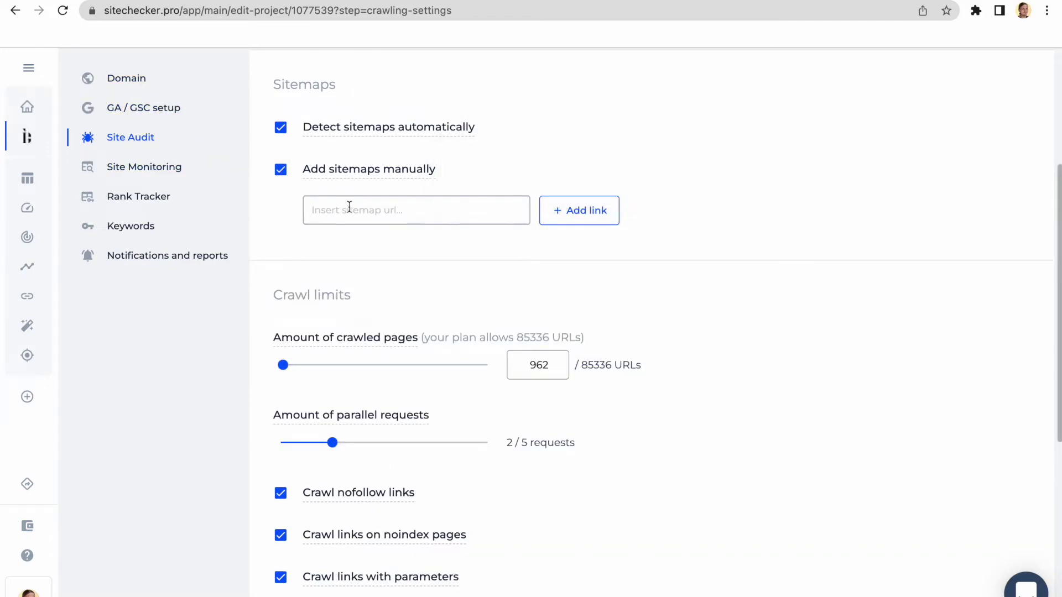
pyautogui.click(280, 175)
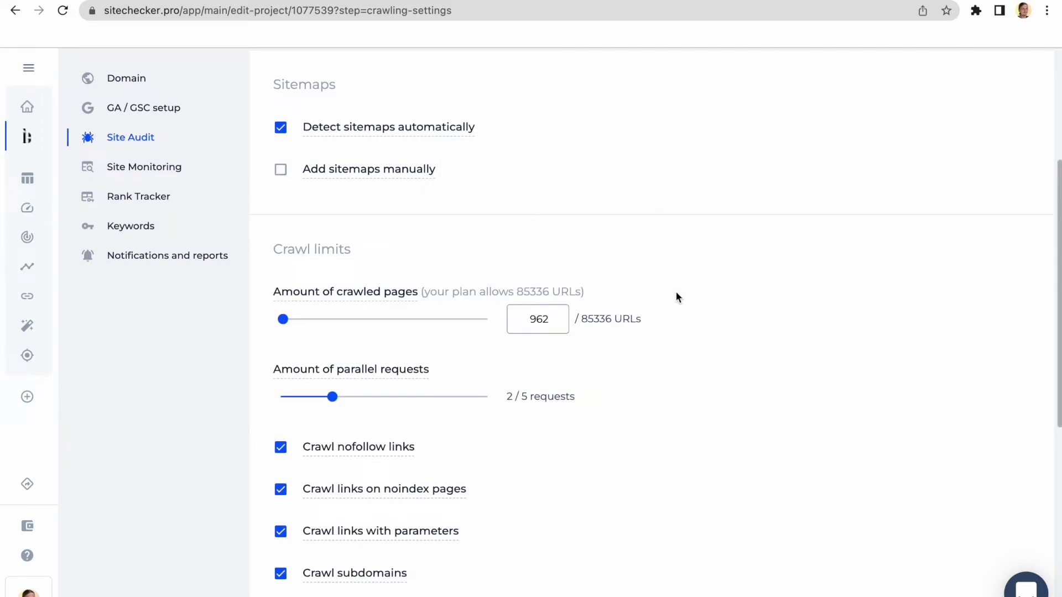
pyautogui.scroll(-3, 676, 297)
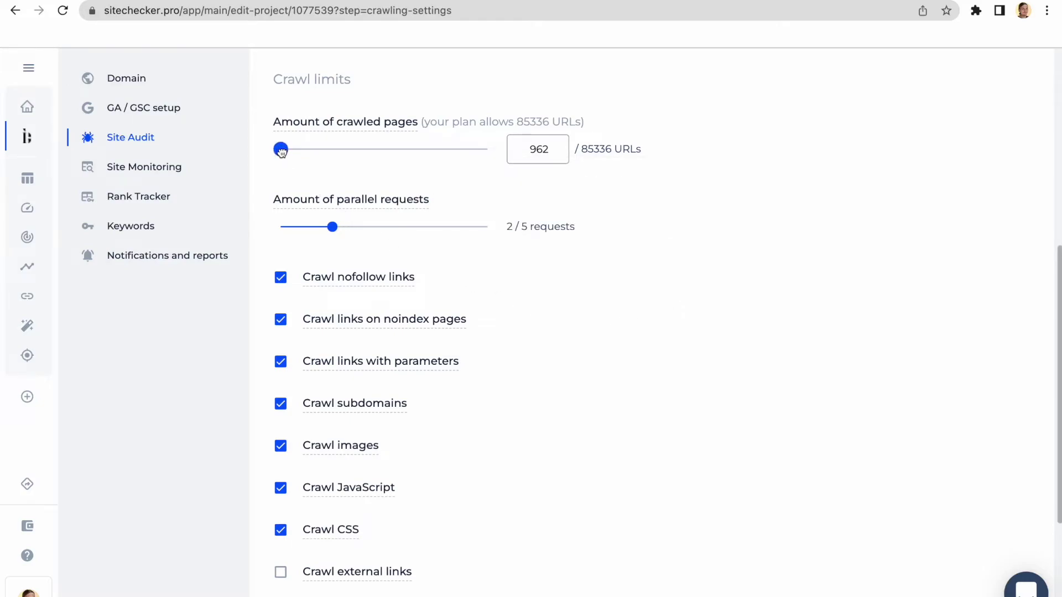
pyautogui.moveTo(281, 149); pyautogui.dragTo(387, 149)
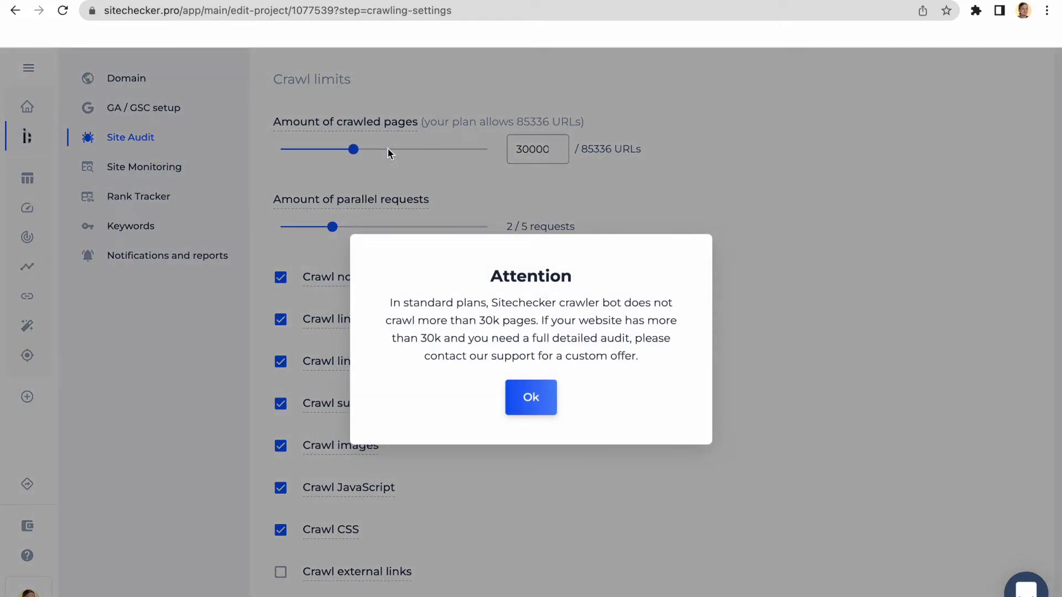
pyautogui.click(527, 402)
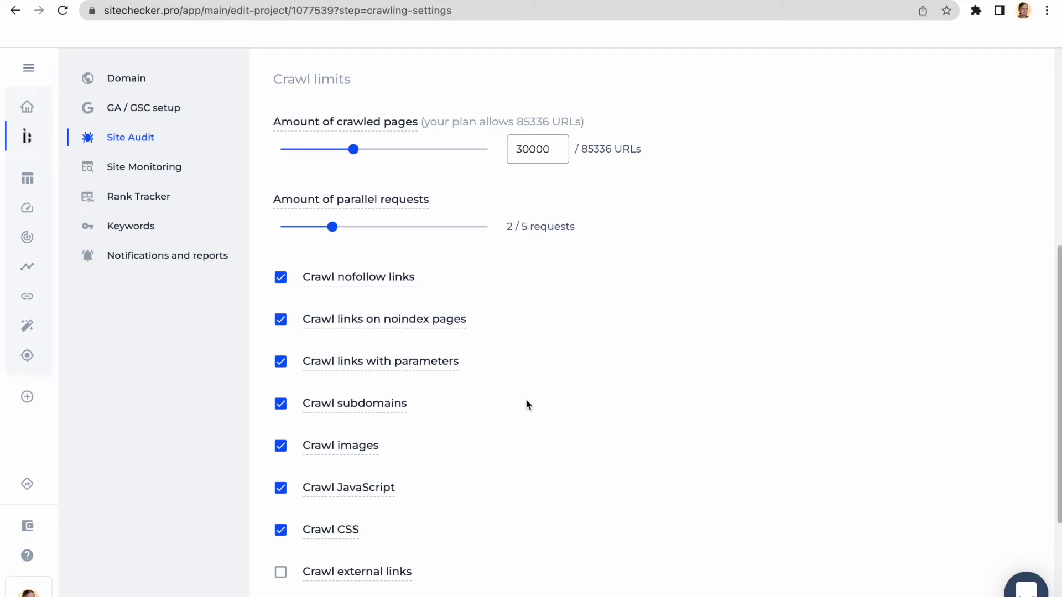
pyautogui.moveTo(331, 229); pyautogui.dragTo(296, 231)
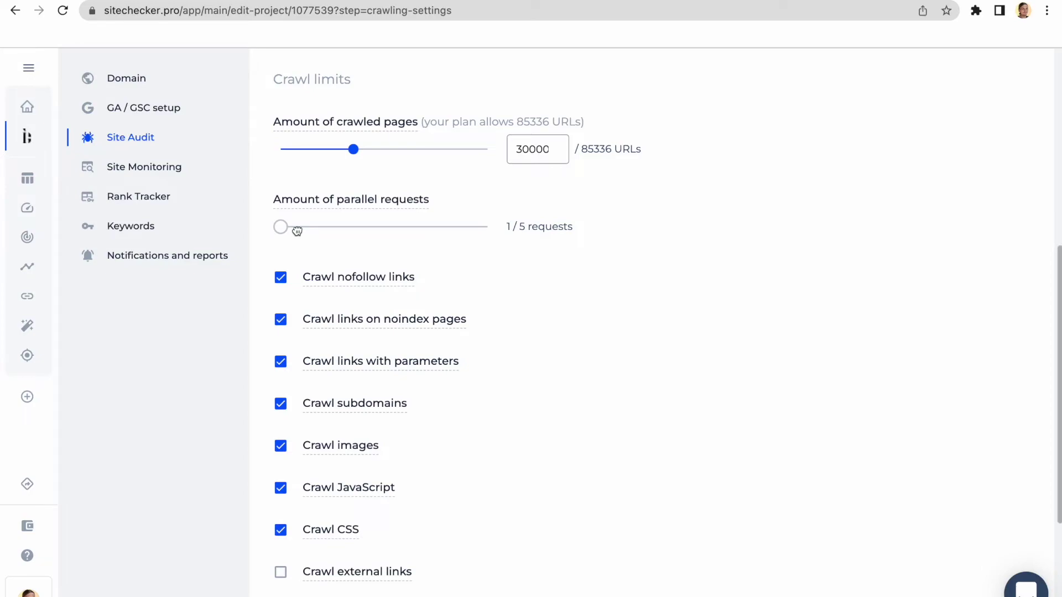
pyautogui.scroll(-3, 297, 231)
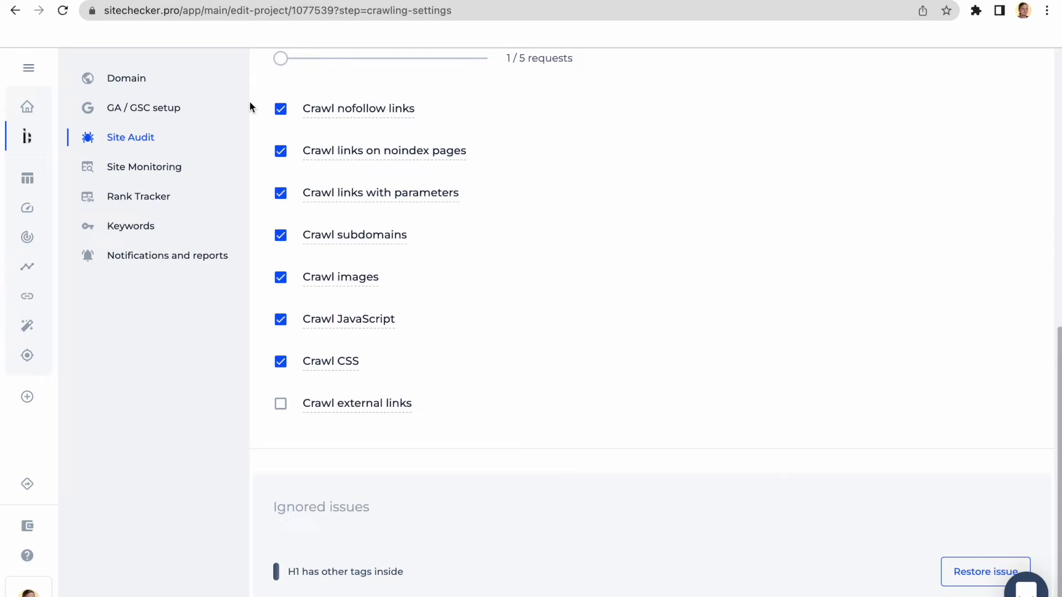
pyautogui.click(281, 109)
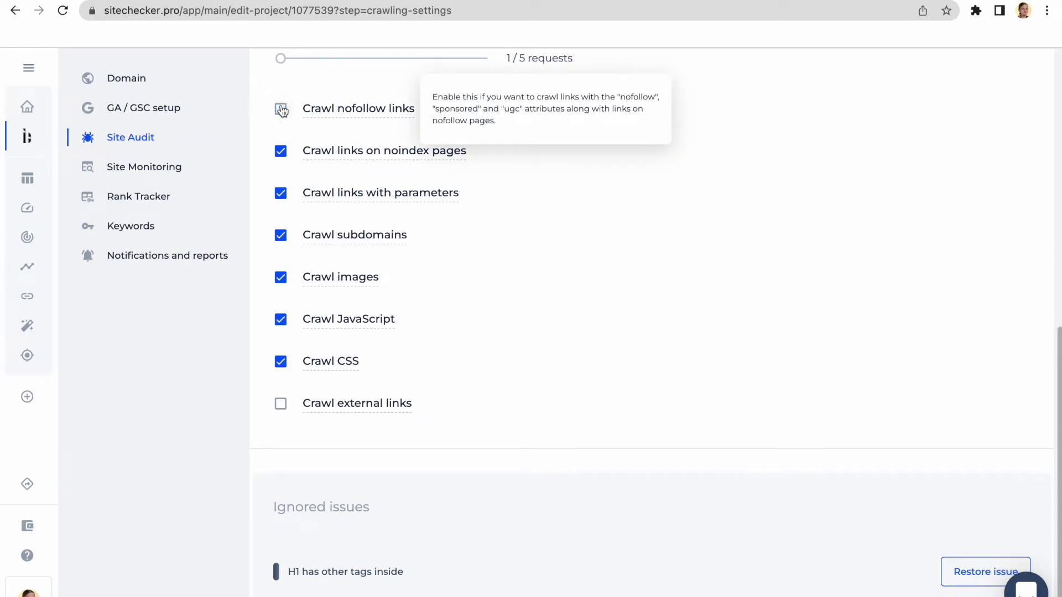
pyautogui.click(281, 194)
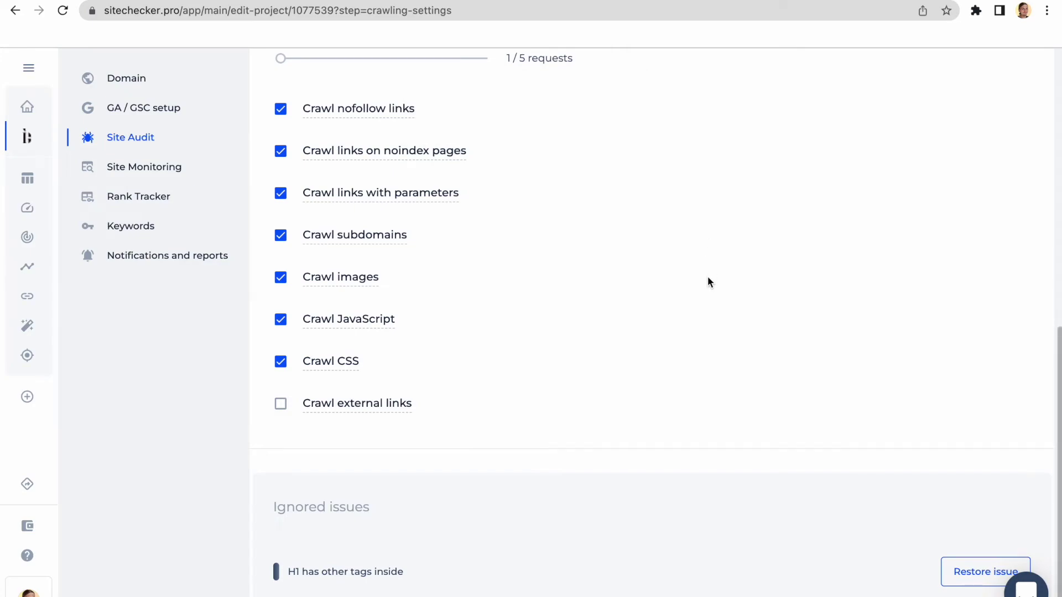
pyautogui.scroll(-2, 708, 279)
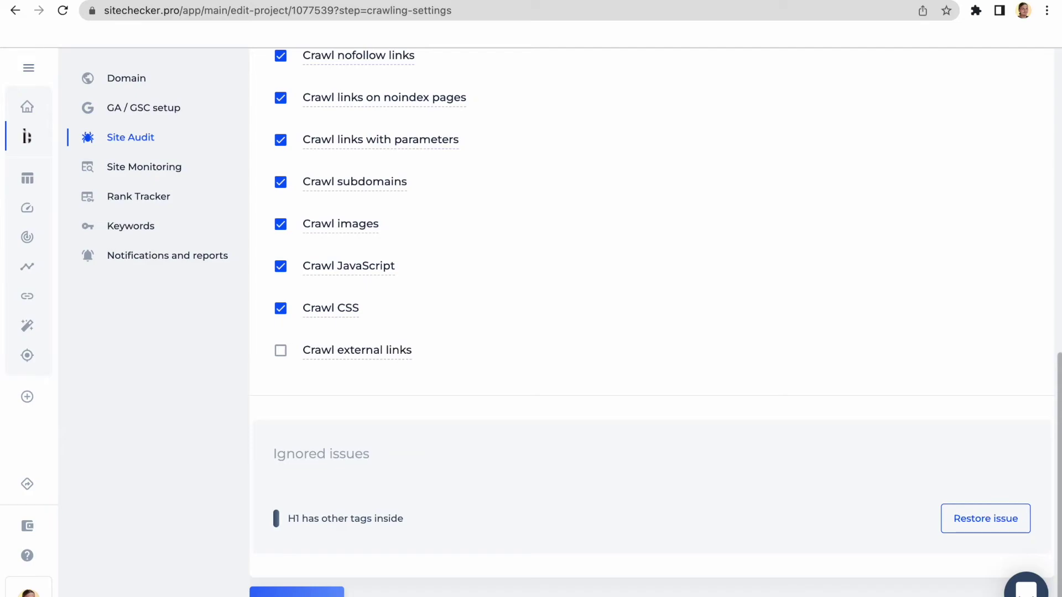
# Head to the Site Audit report and choose 'Yes, discard and leave' for the unsaved crawler changes.
pyautogui.click(25, 218)
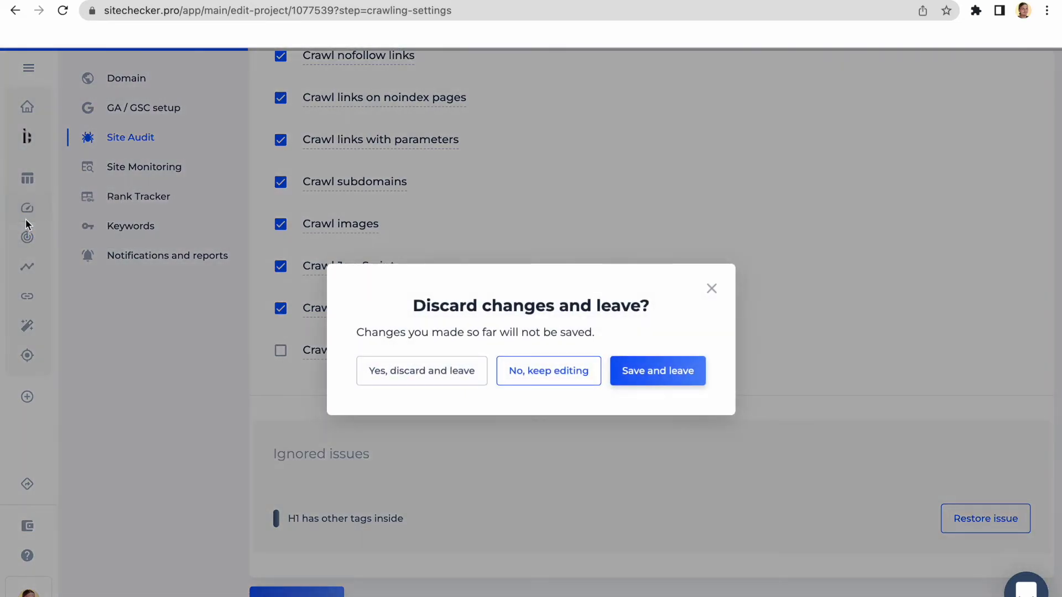
pyautogui.click(410, 376)
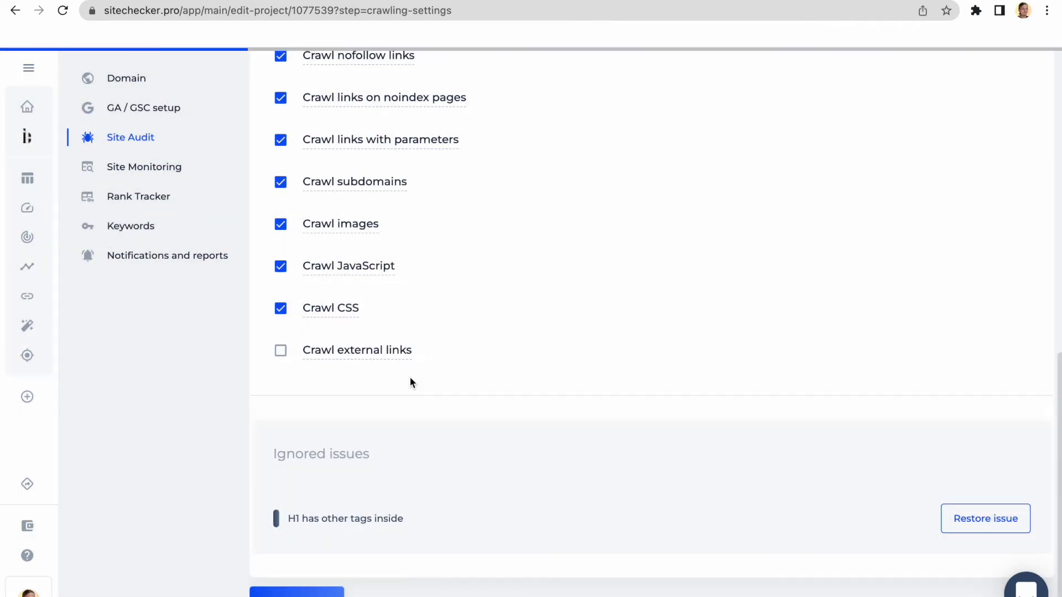